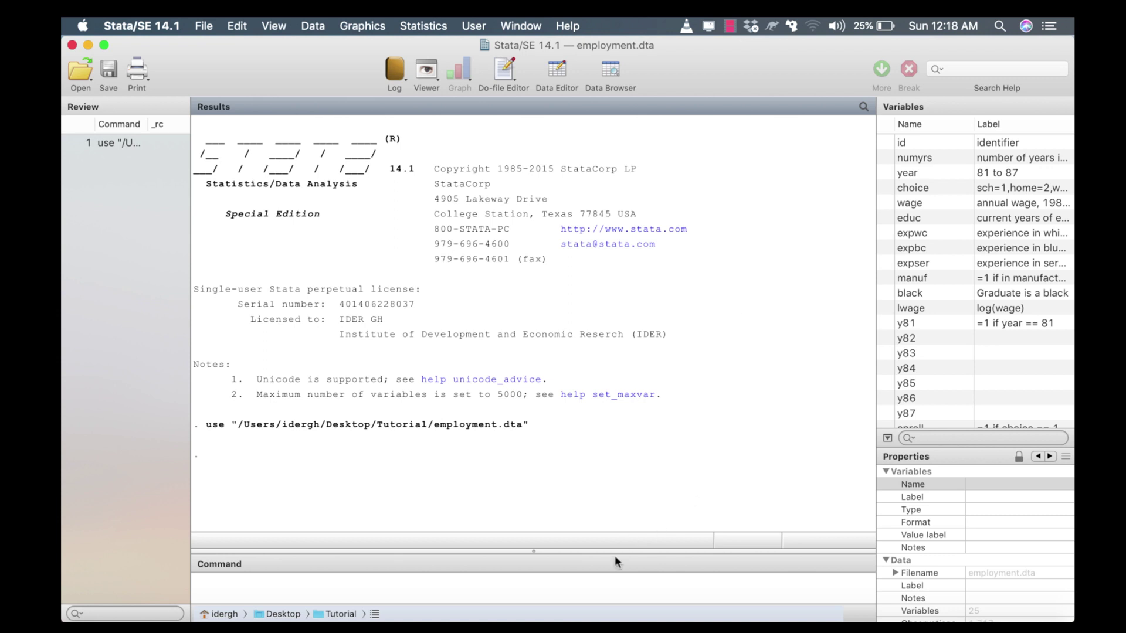
Run the describe command on the variables employ and educ
click(560, 594)
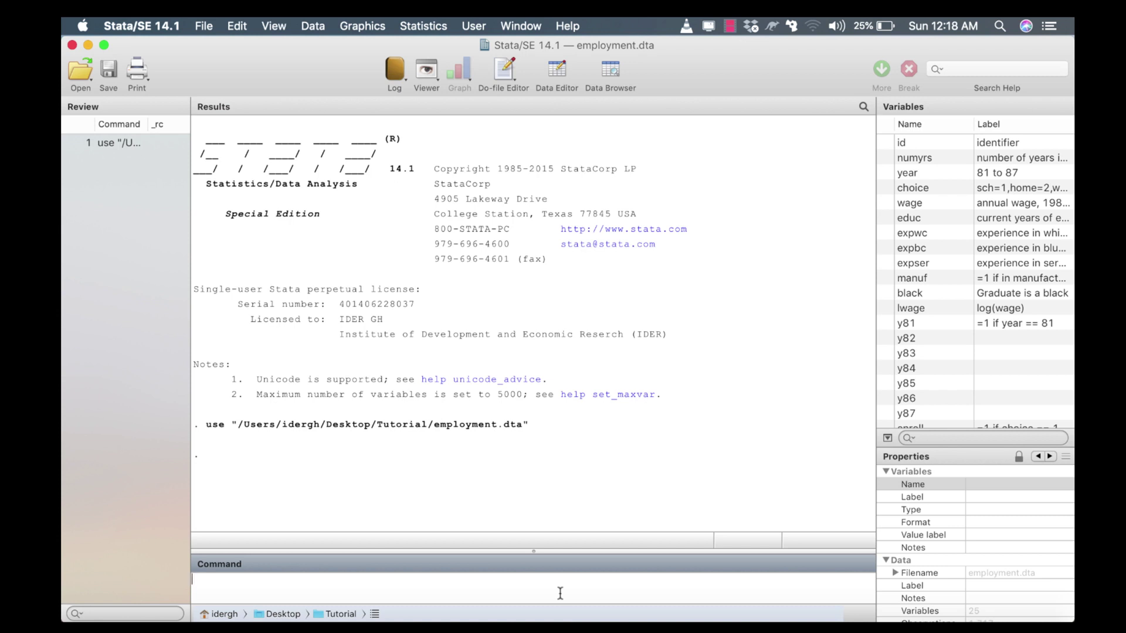
text(describe)
scroll(1026, 360, down, 5)
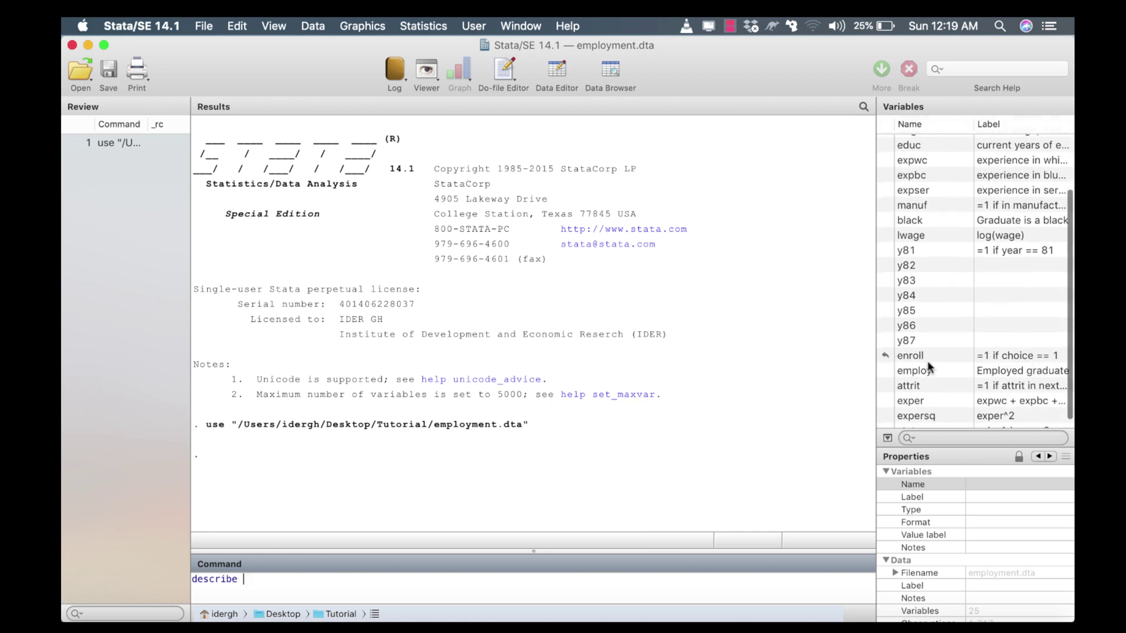
click(885, 370)
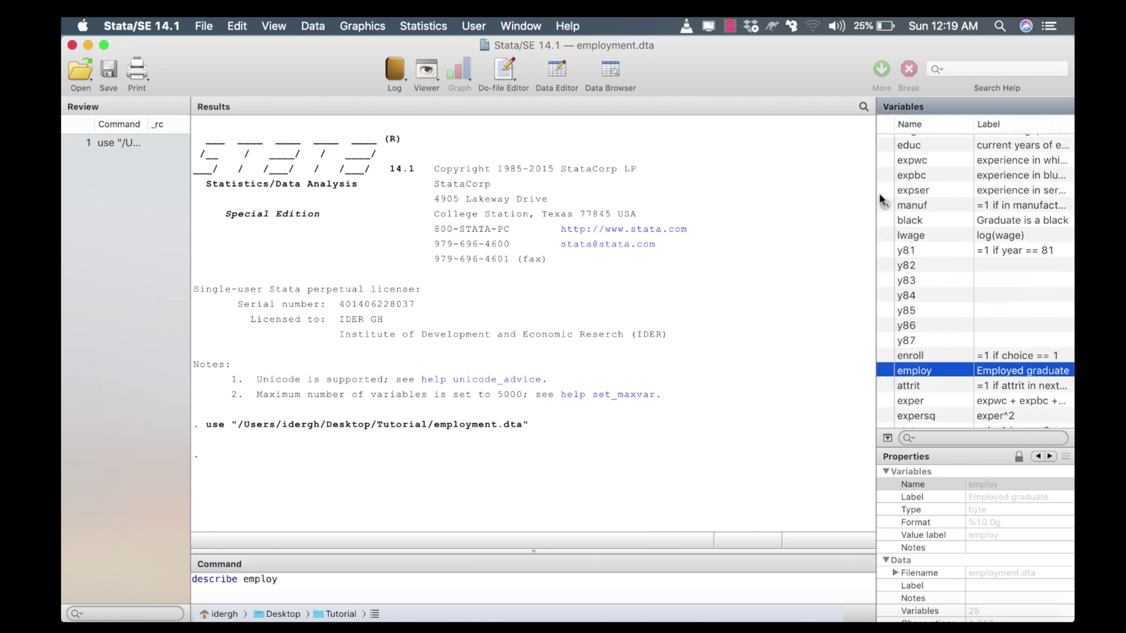
click(884, 145)
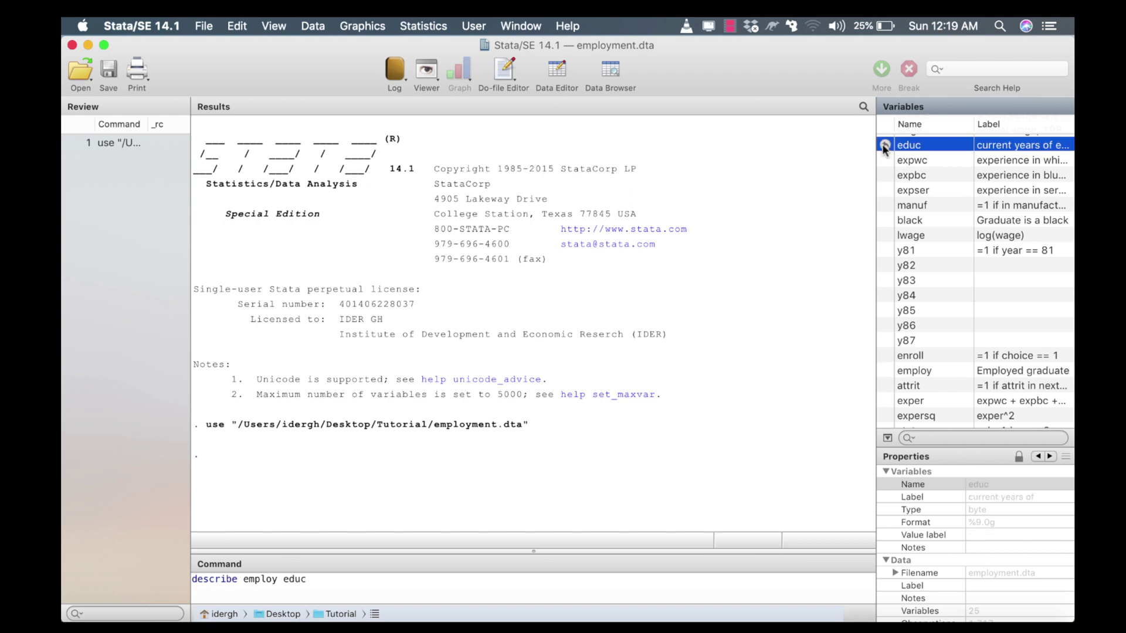
click(379, 593)
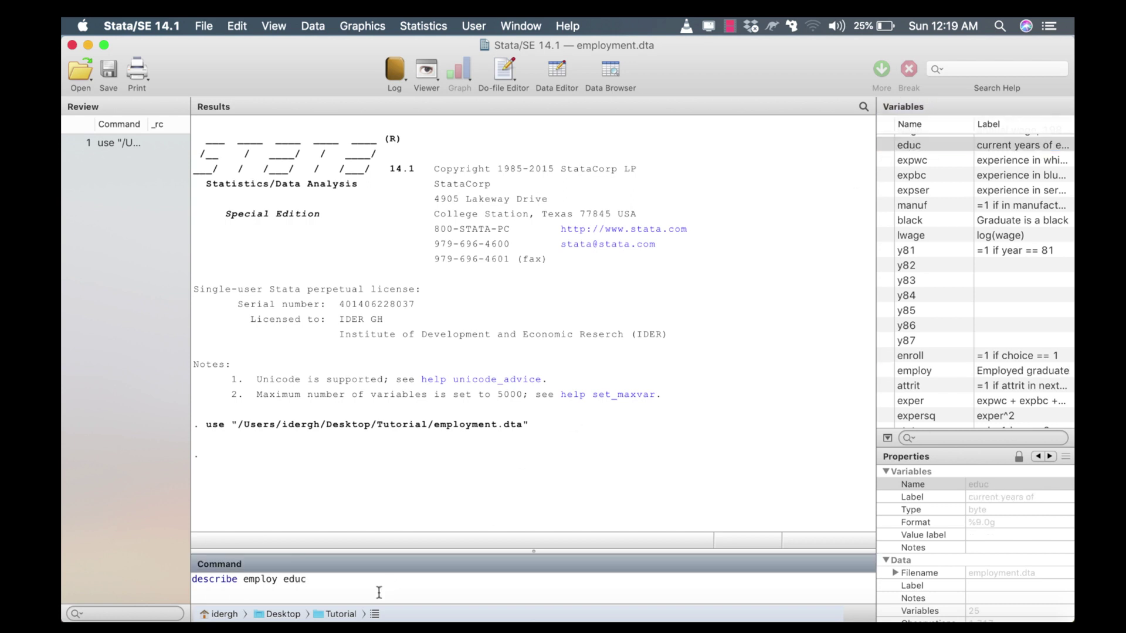
key(Return)
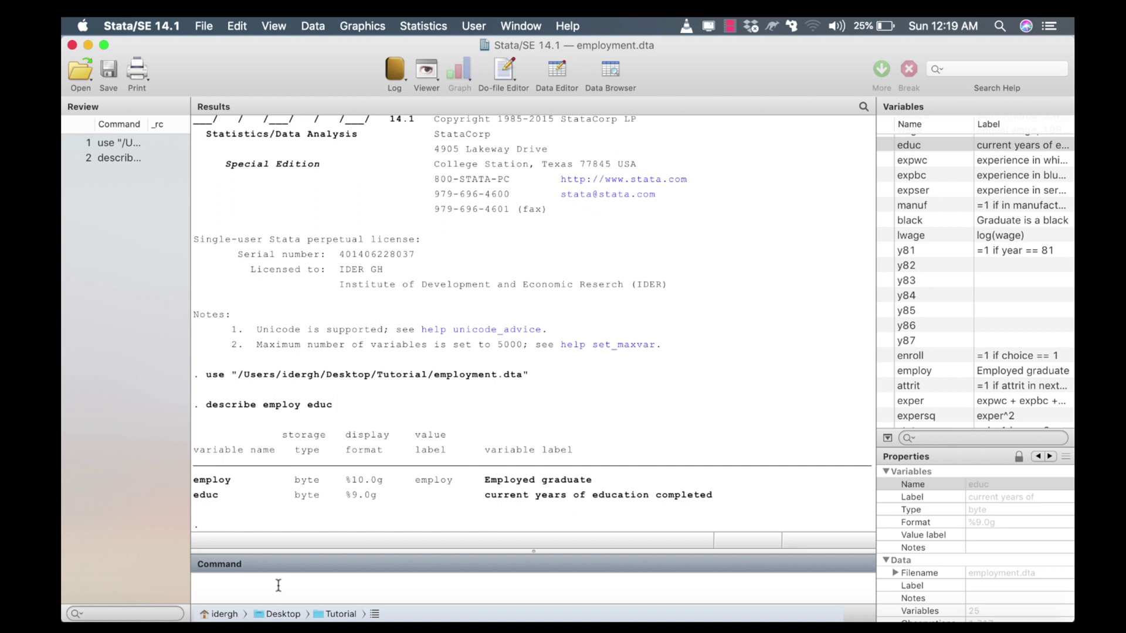
Produce summary statistics for employ and educ with the sum command
text(sum)
scroll(913, 390, down, 1)
click(885, 361)
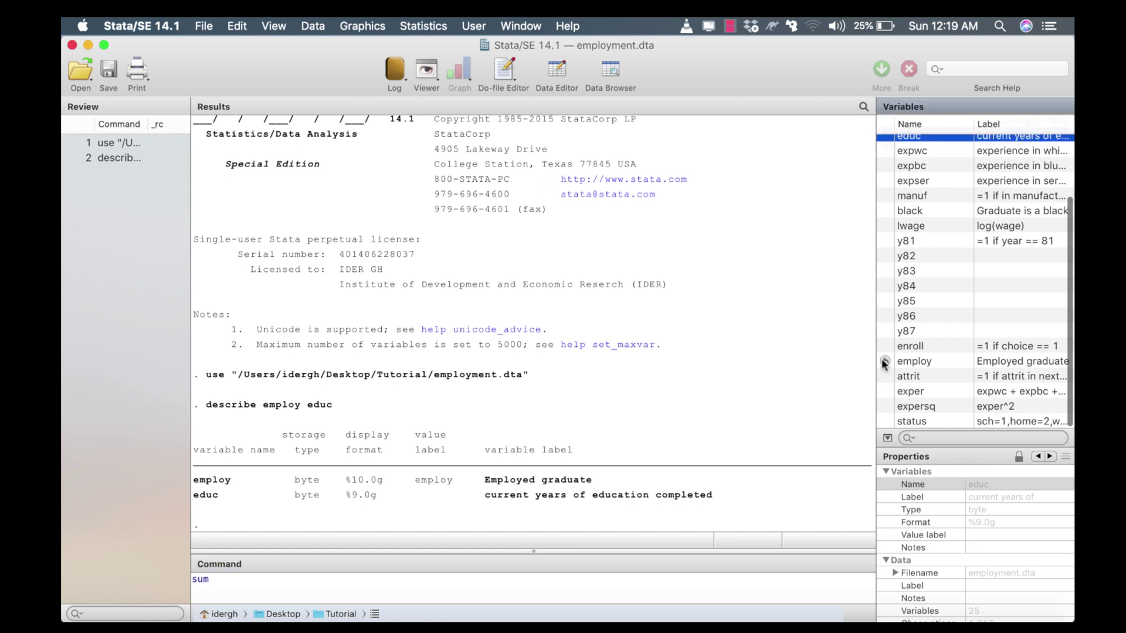
scroll(892, 235, up, 1)
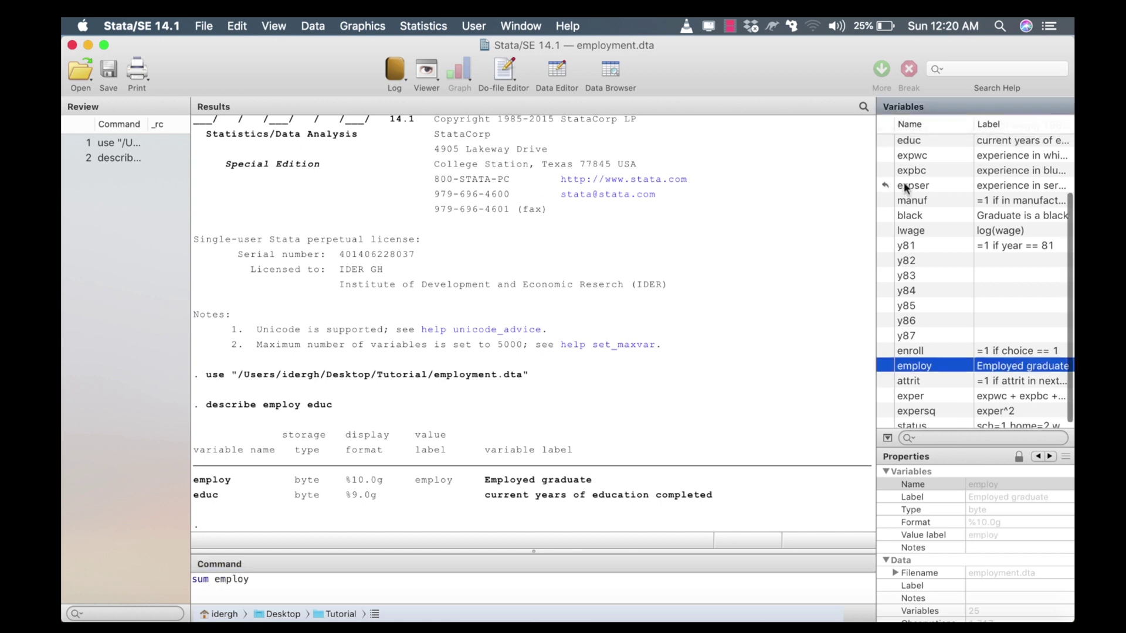
click(886, 143)
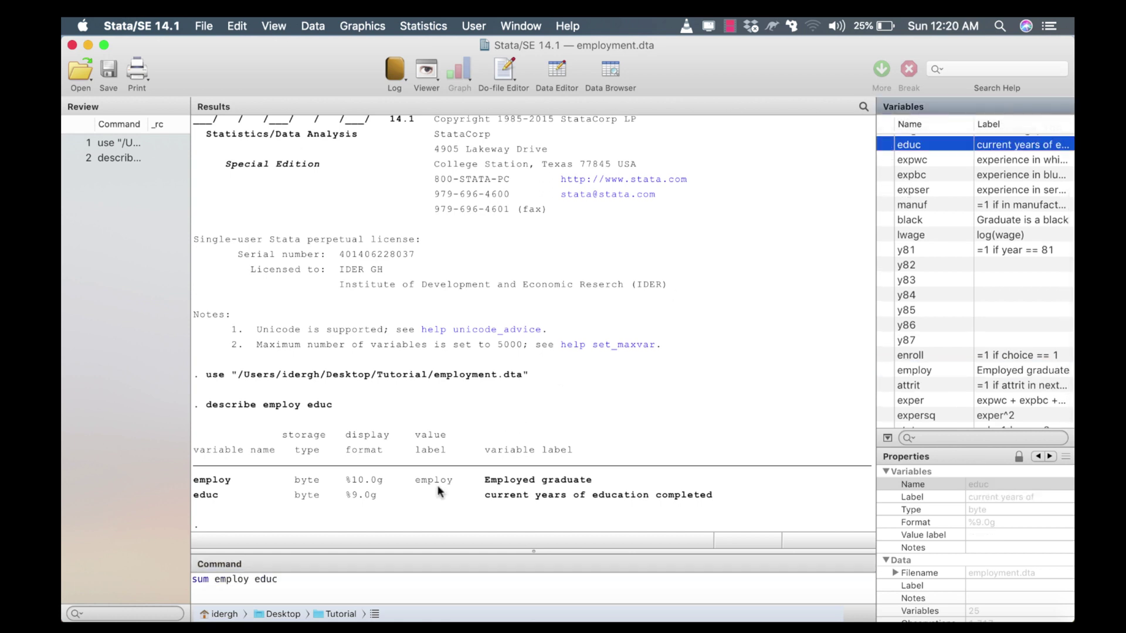
click(326, 579)
key(Return)
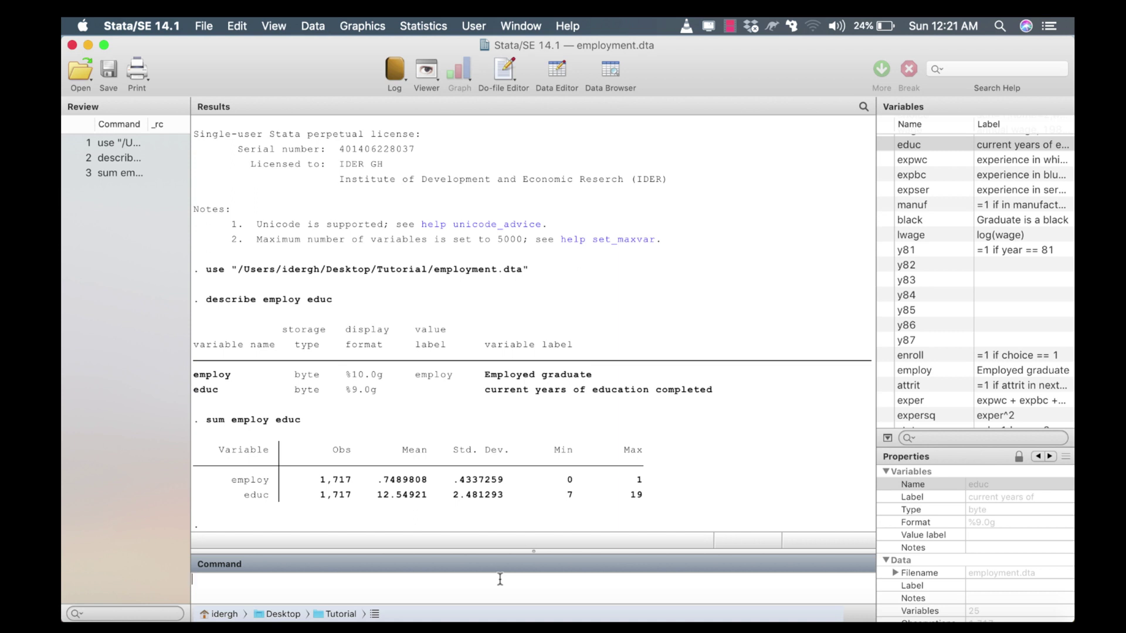
Run a logistic regression of employ on educ with the logistic command
text(logistic)
click(885, 370)
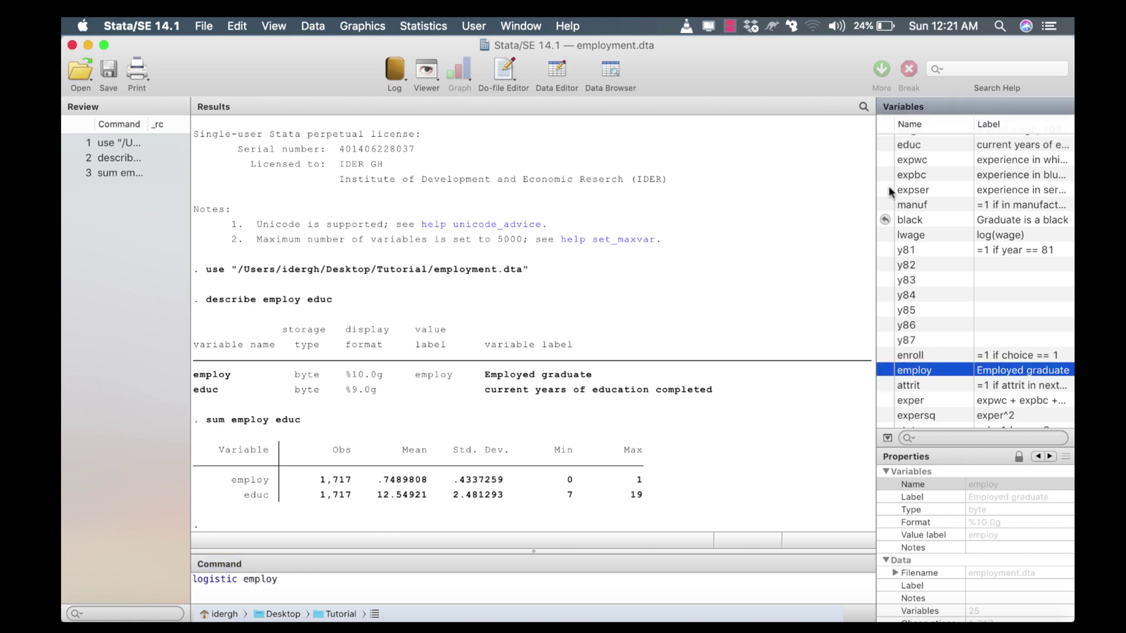
click(885, 144)
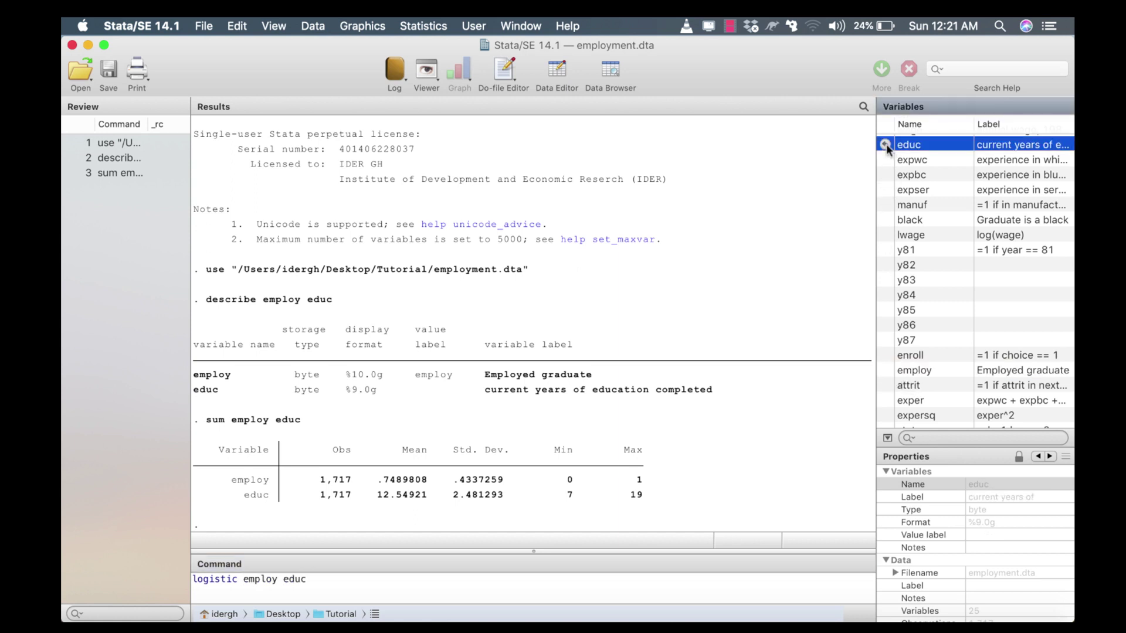
click(416, 578)
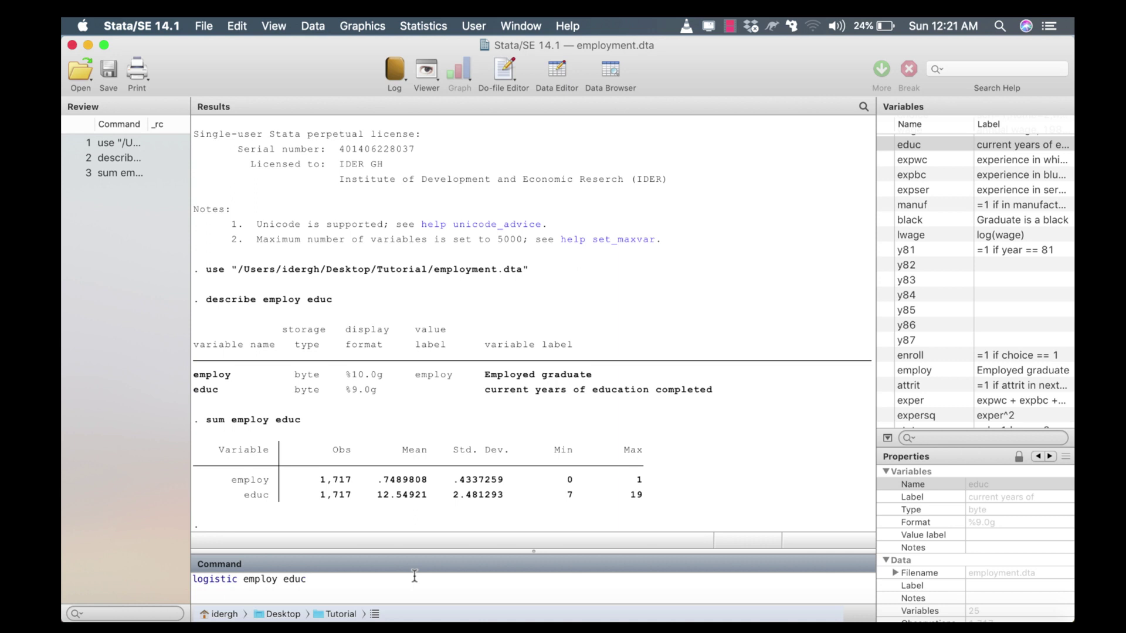
key(Return)
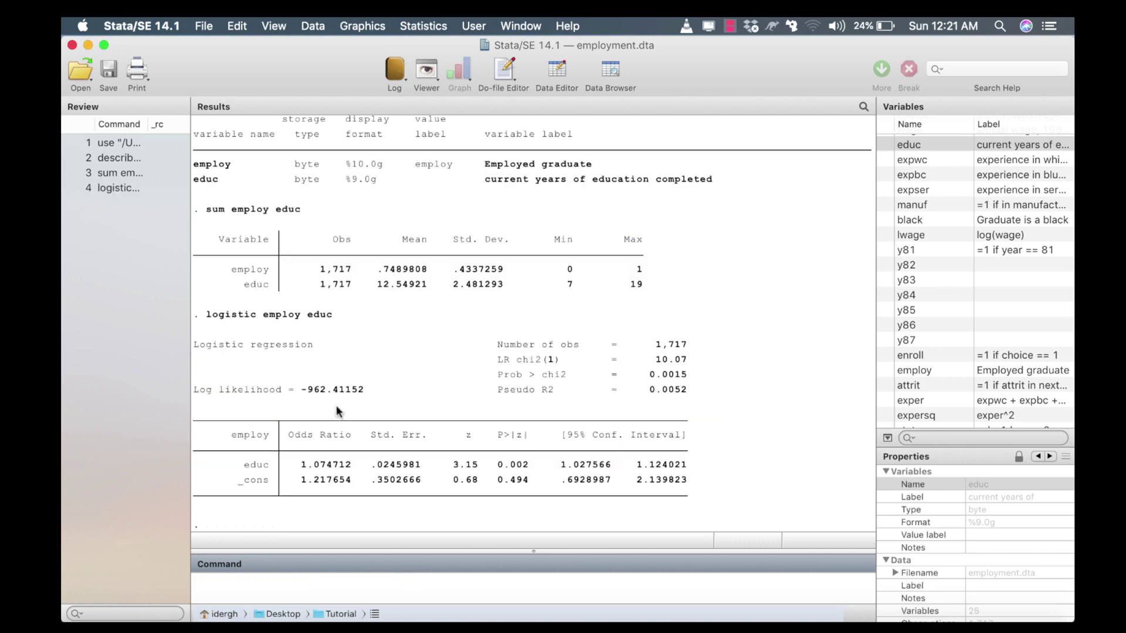
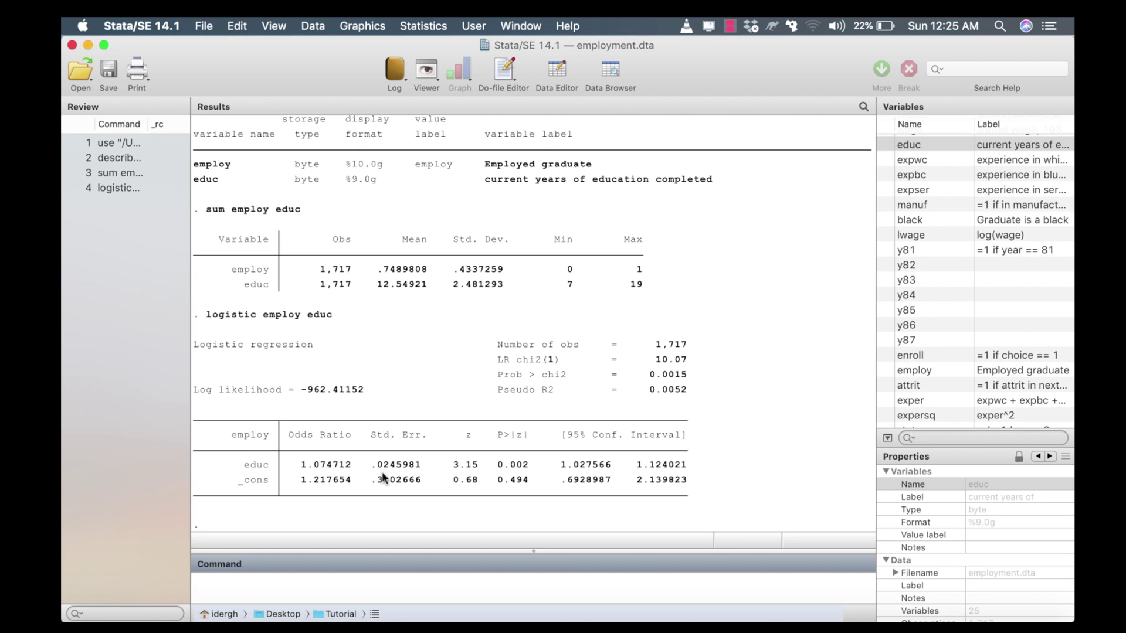
Compute margins at educ = (7(2)19), show the full output, and review the predictions against the regression's odds ratios
text(margins, at(educ = ()
text(7(2)19)
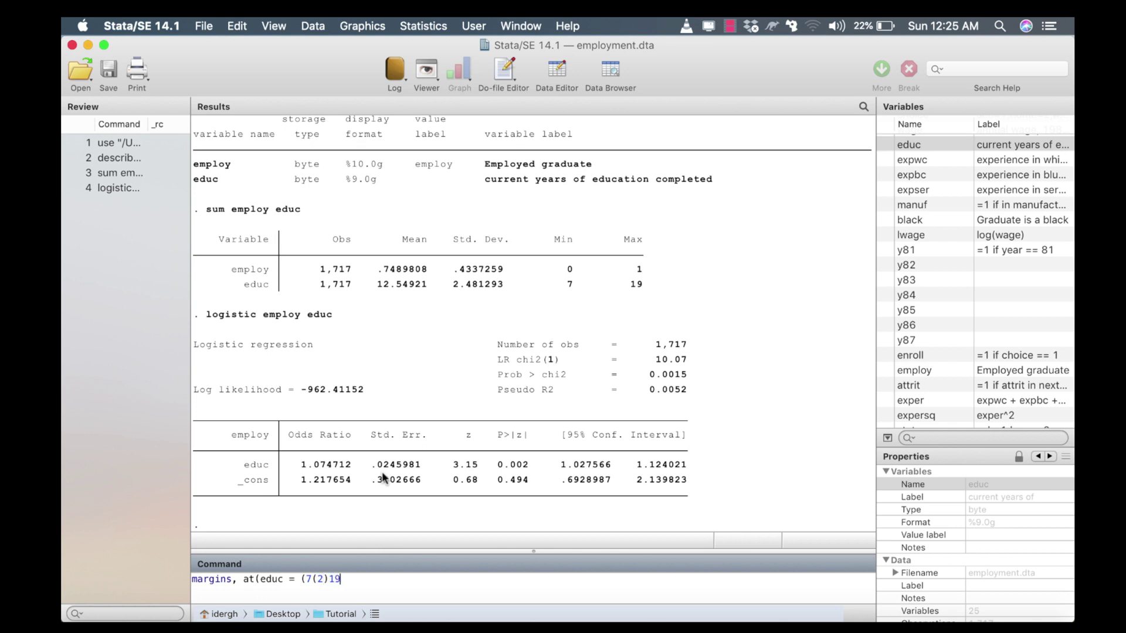
text()))
key(Return)
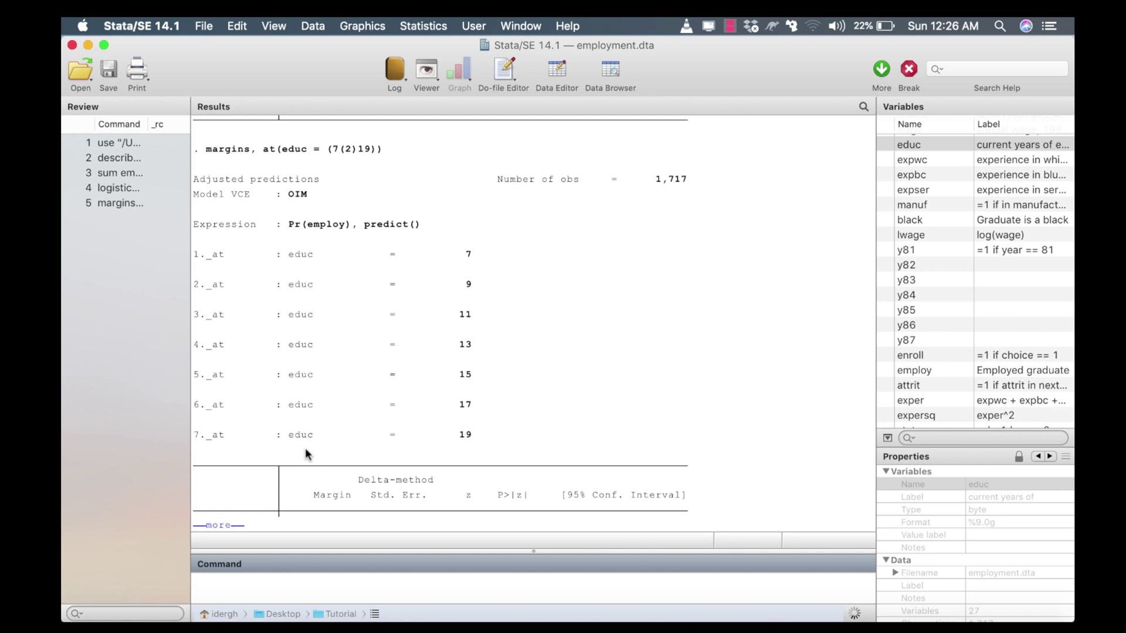
click(217, 525)
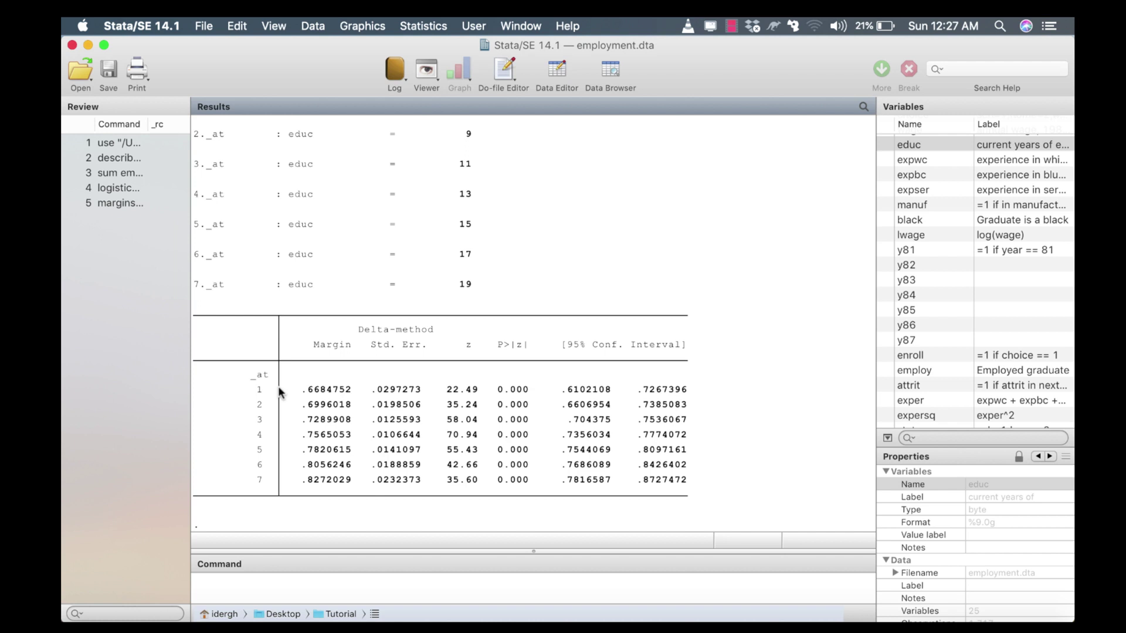
scroll(445, 332, up, 2)
scroll(371, 365, down, 2)
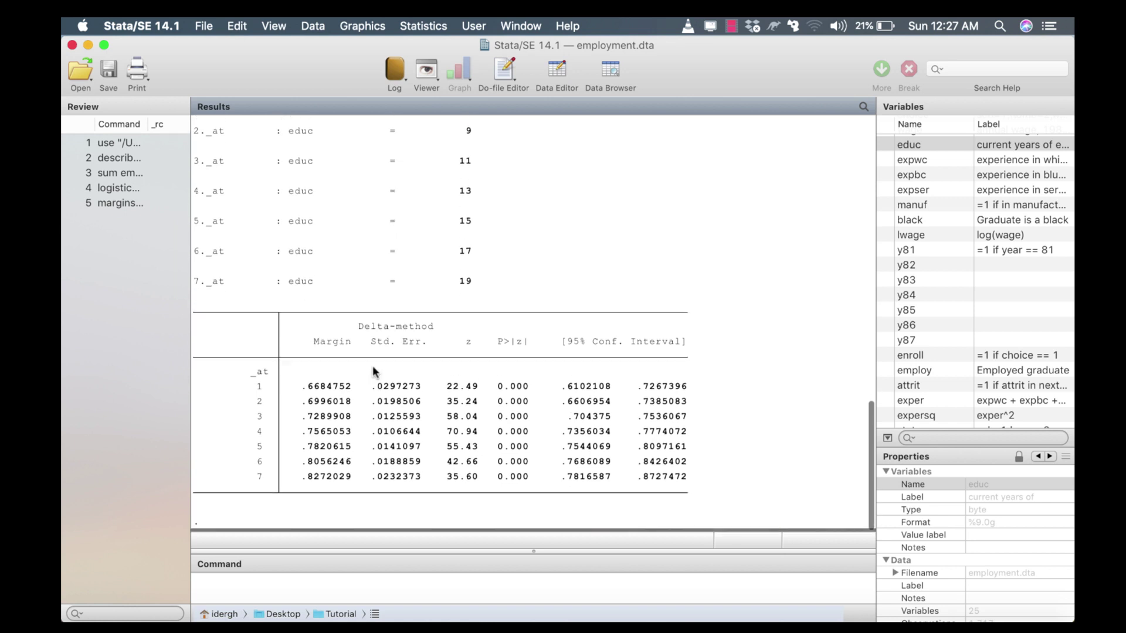
scroll(331, 380, up, 10)
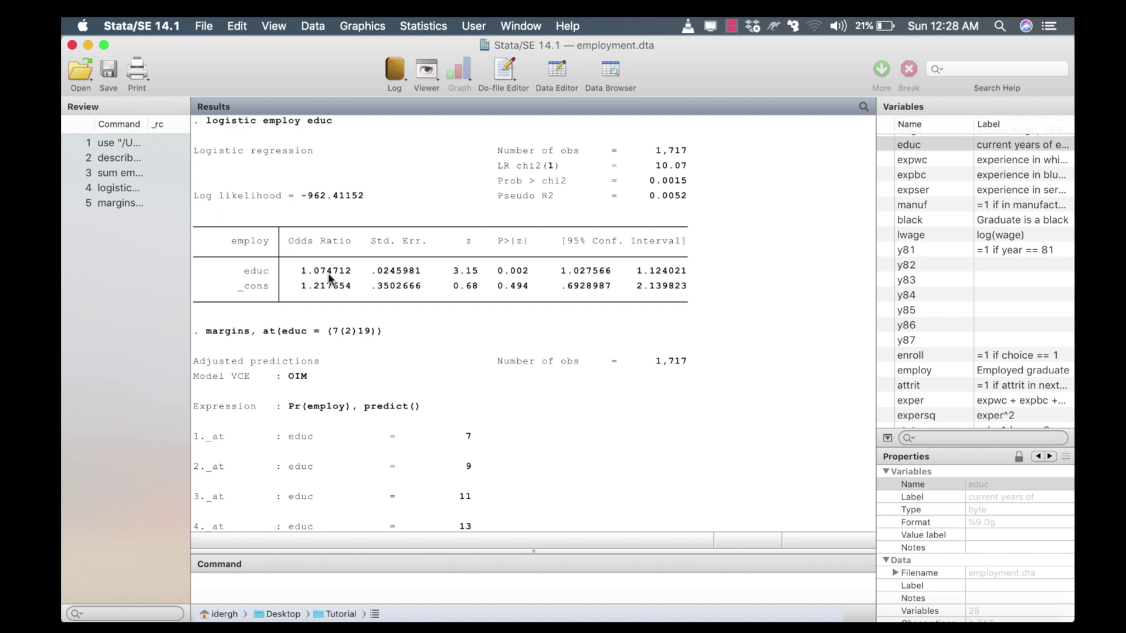
scroll(328, 274, down, 10)
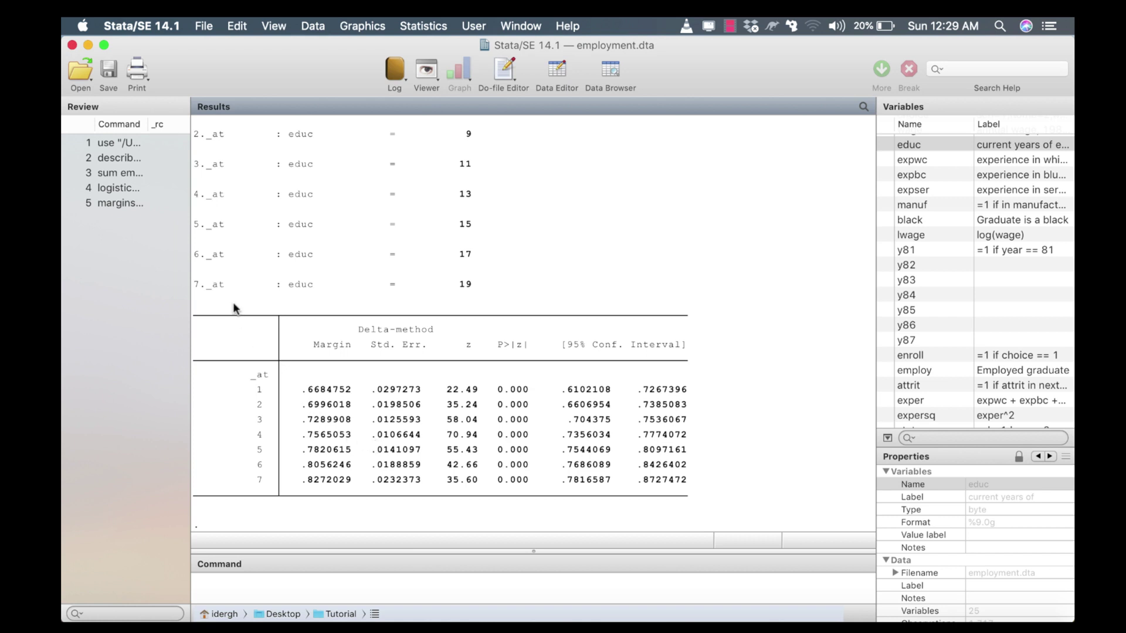
Rerun the earlier margins command with the plot option added, examine the graph beside the margins table, and close the graph
click(114, 203)
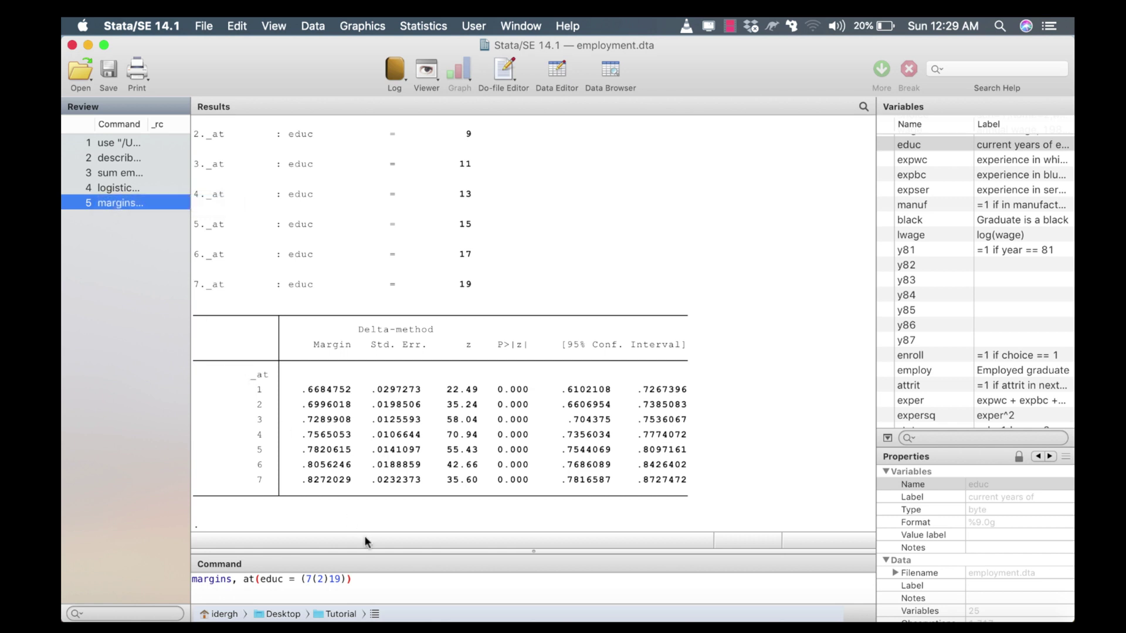
click(359, 581)
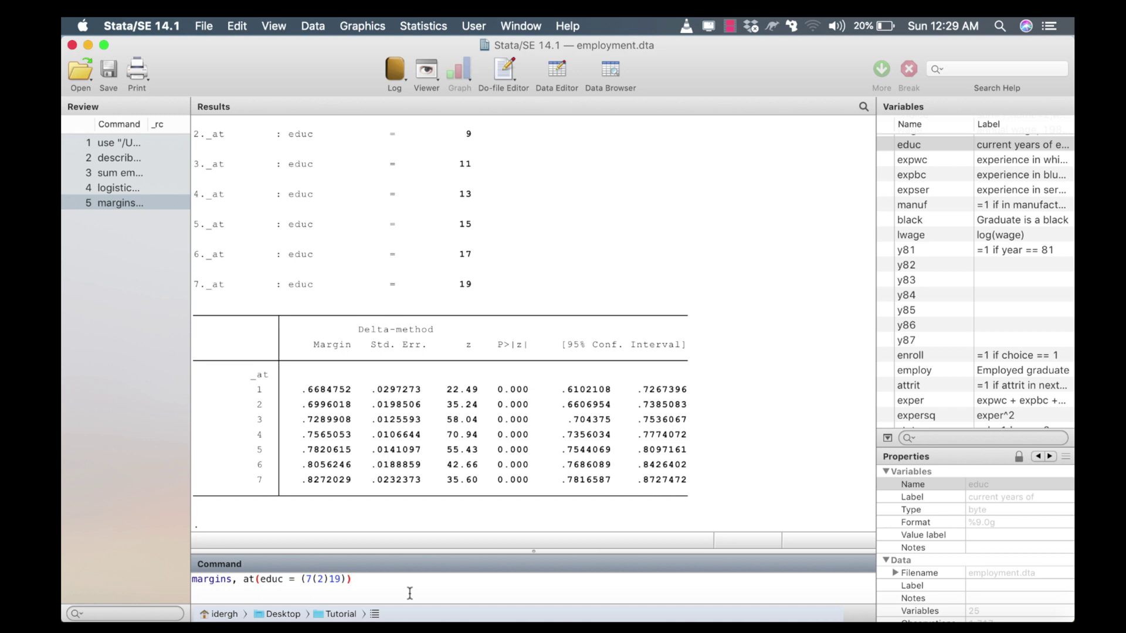
text(plot)
key(Return)
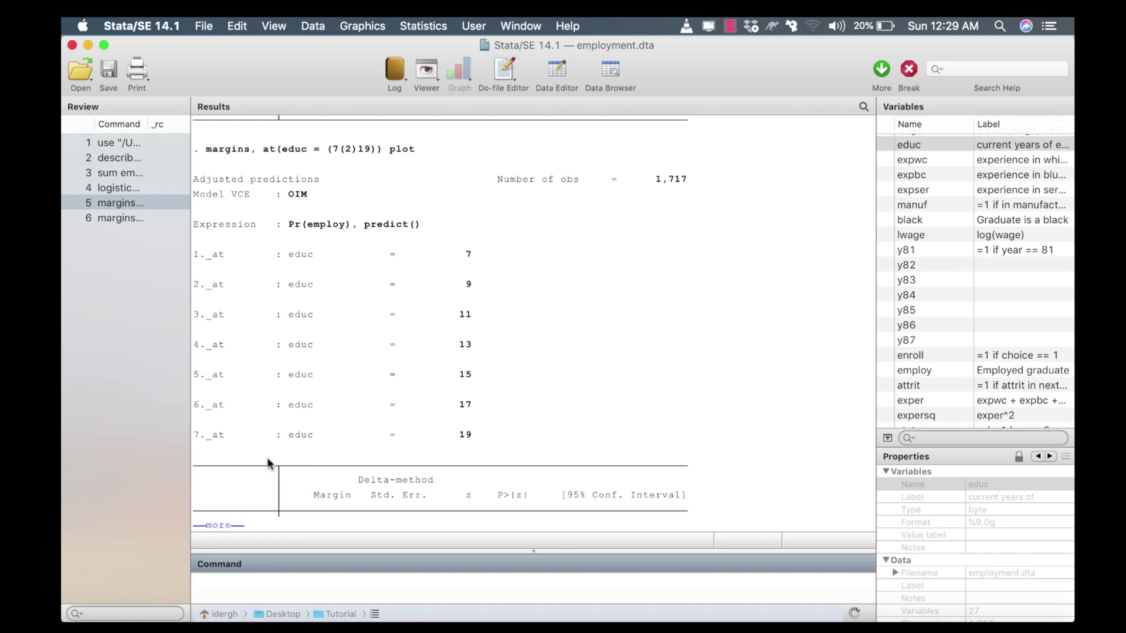
click(229, 526)
click(230, 526)
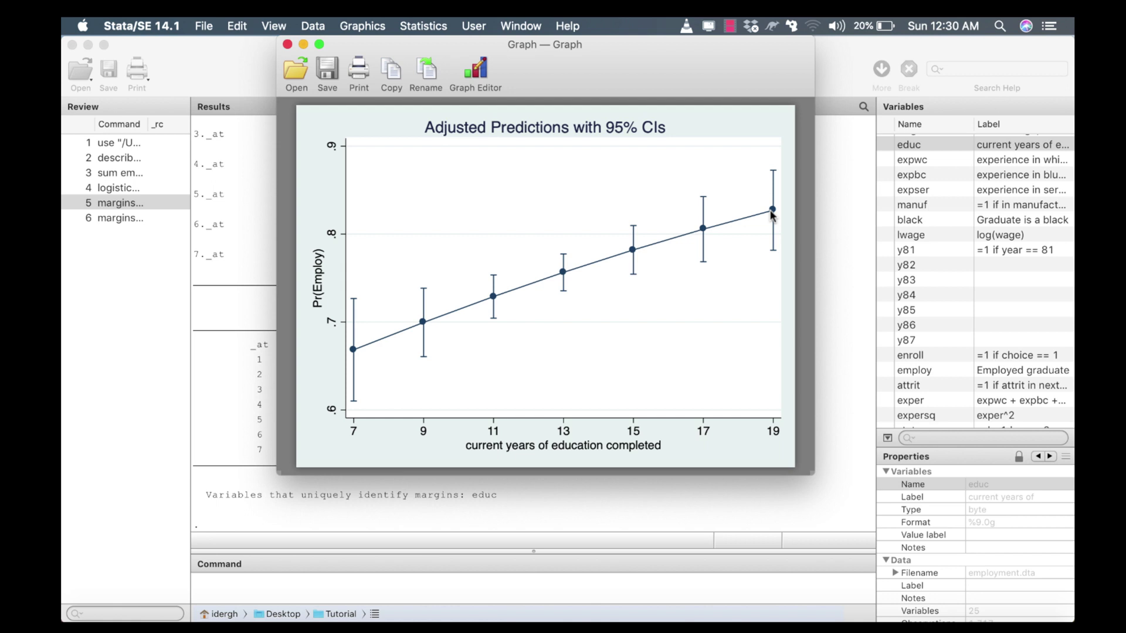
drag(642, 75, 815, 75)
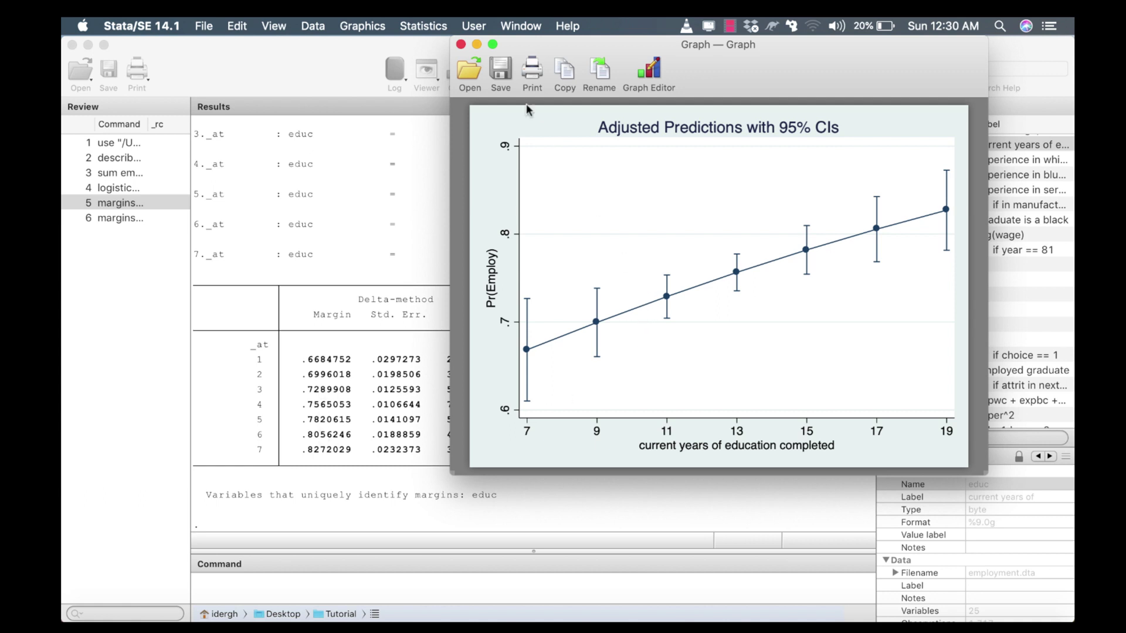
click(461, 44)
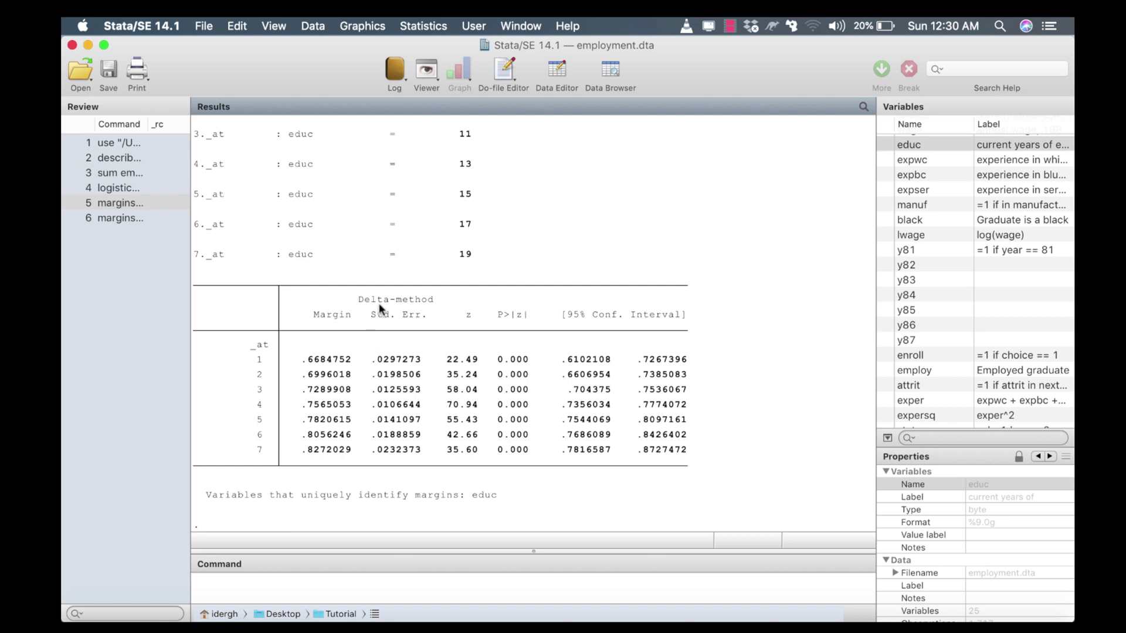
Start a logistic regression reporting odds ratios through its dialog, with employ as the dependent variable
click(427, 28)
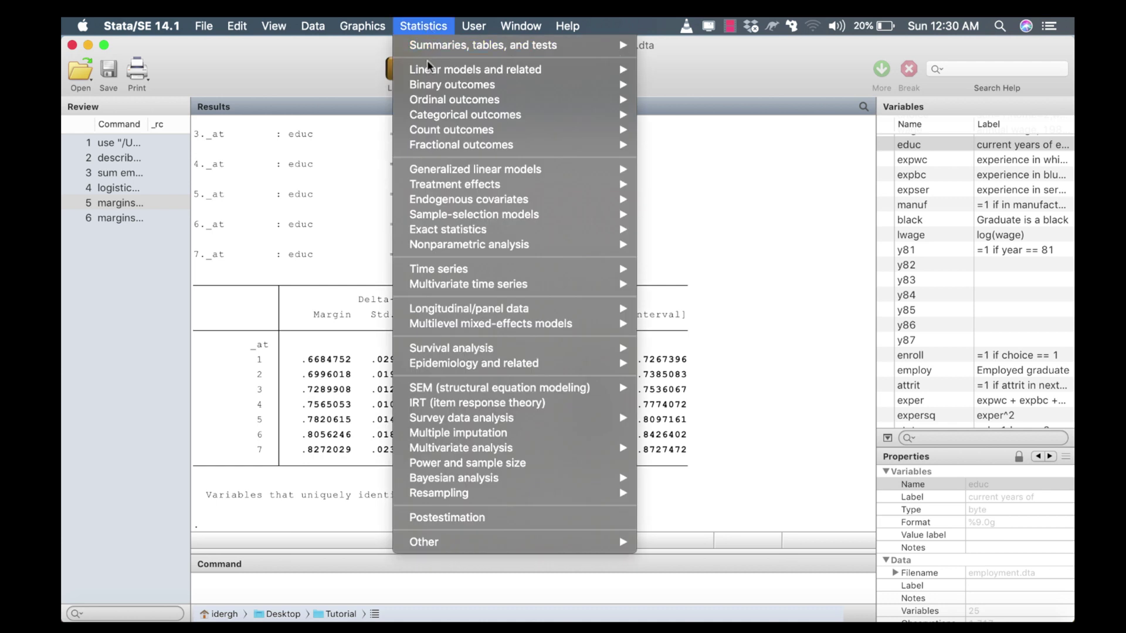
mouse_move(429, 90)
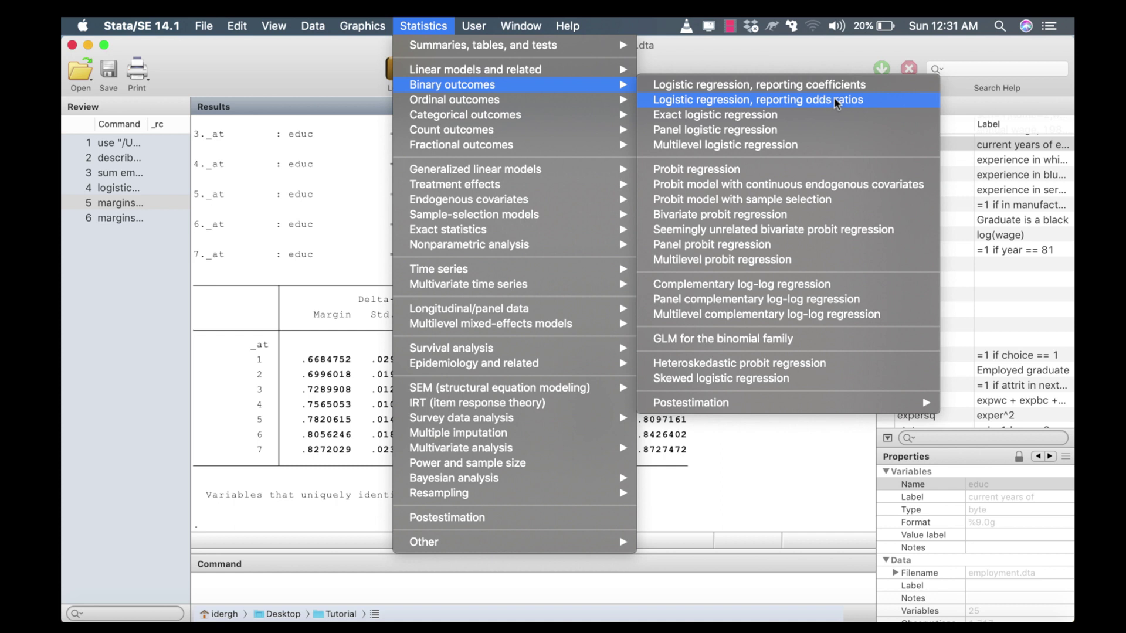
click(718, 106)
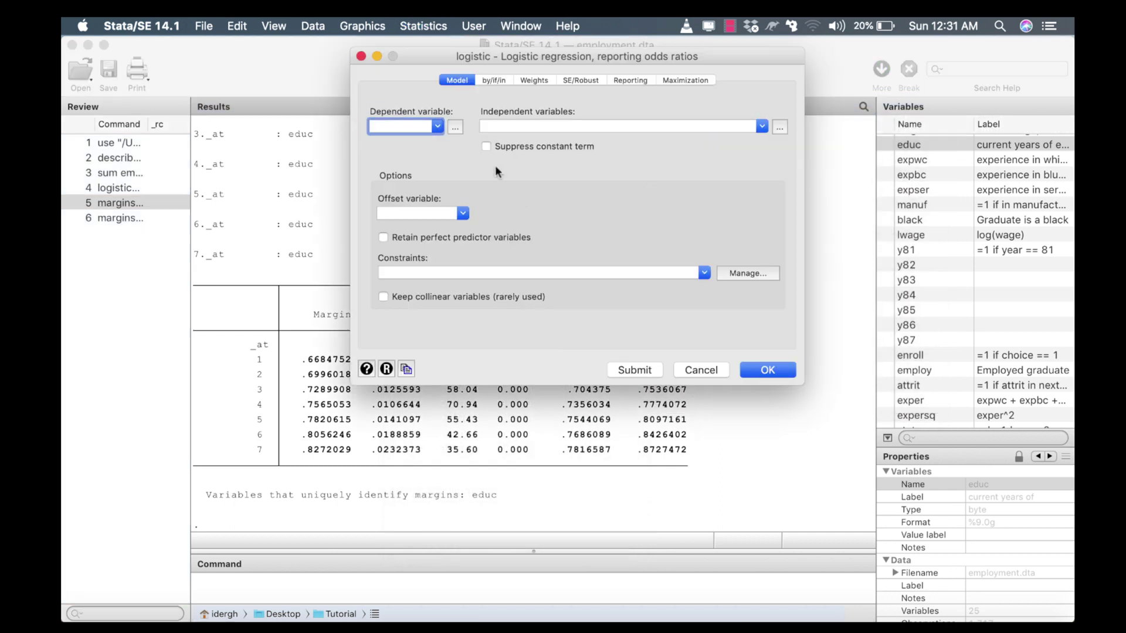
click(438, 127)
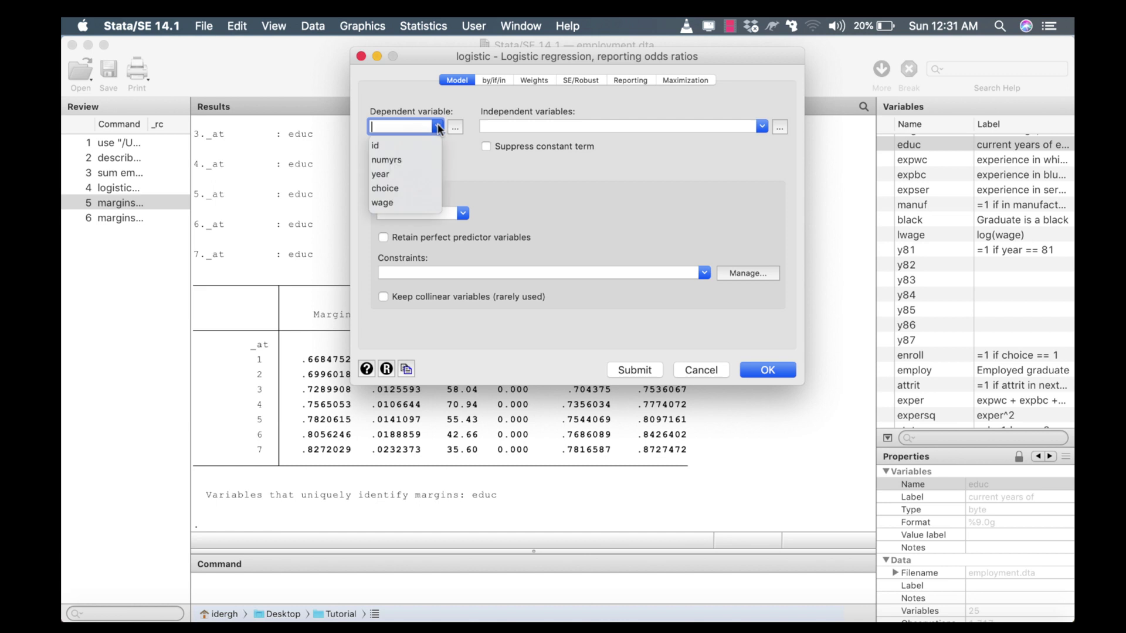
scroll(404, 188, down, 5)
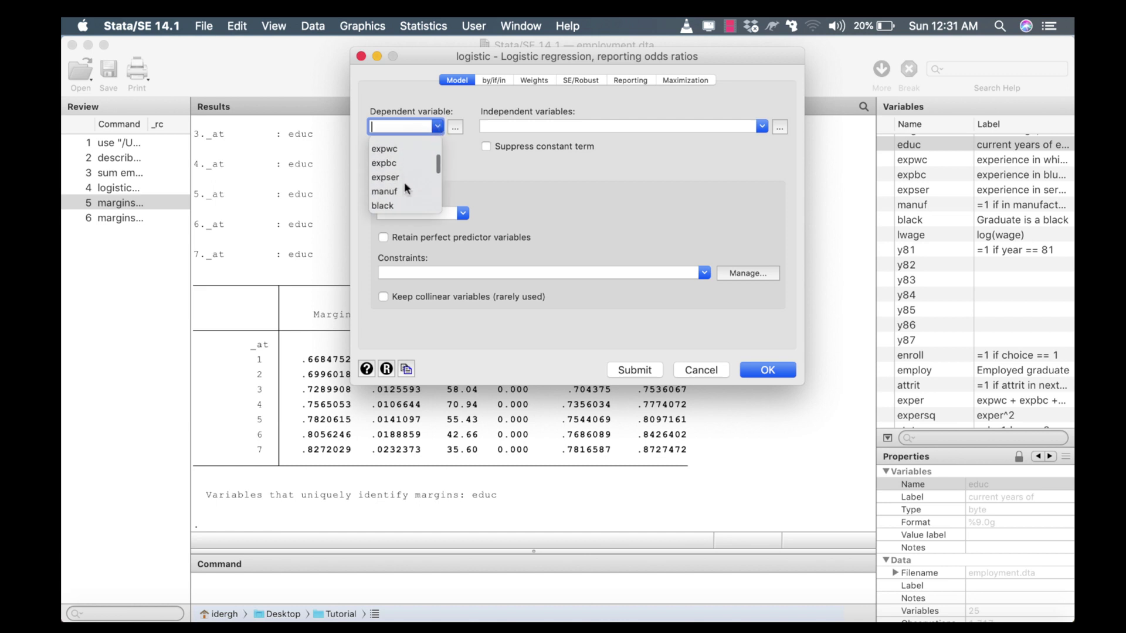
scroll(404, 188, down, 5)
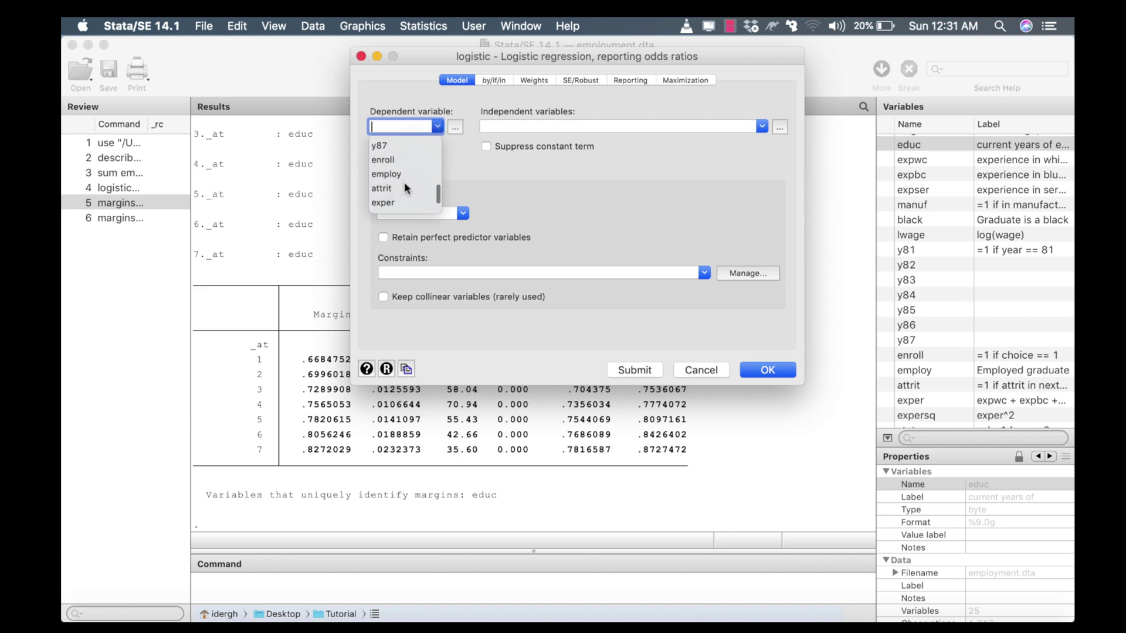
click(392, 164)
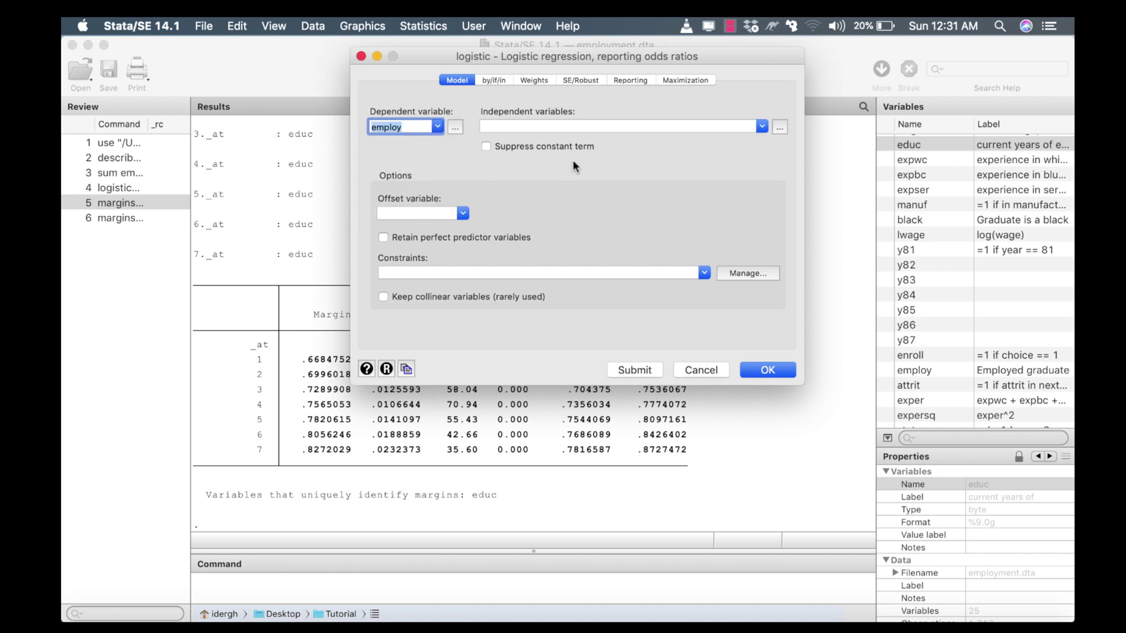
Use educ as the independent variable, run the regression, and compare its output with the earlier command-based results
click(761, 127)
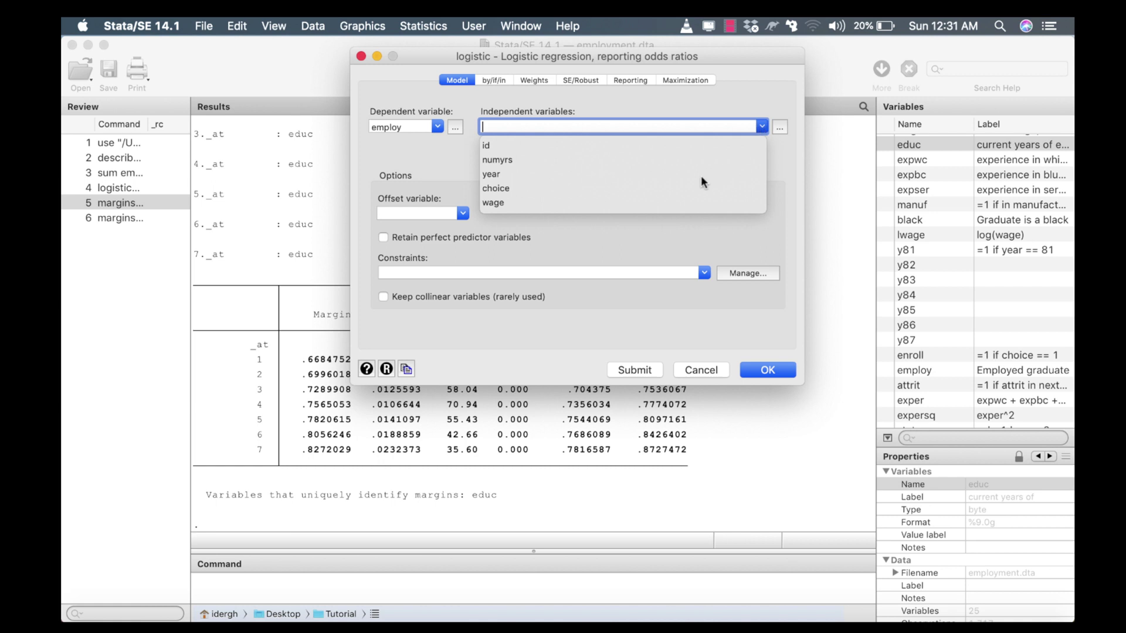
scroll(701, 175, down, 5)
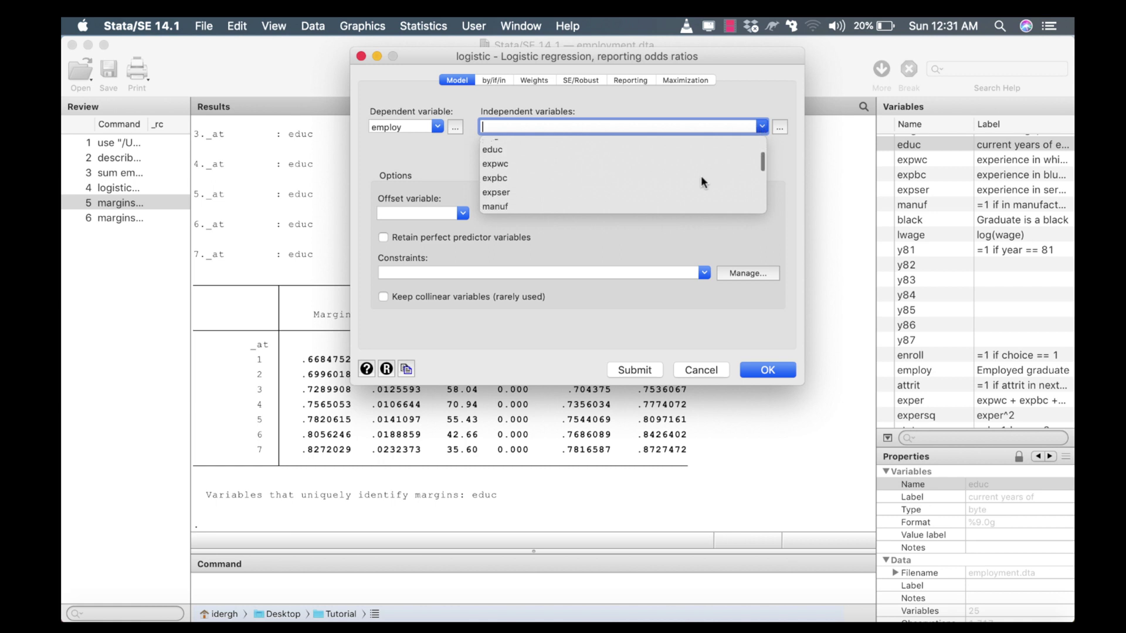
click(493, 151)
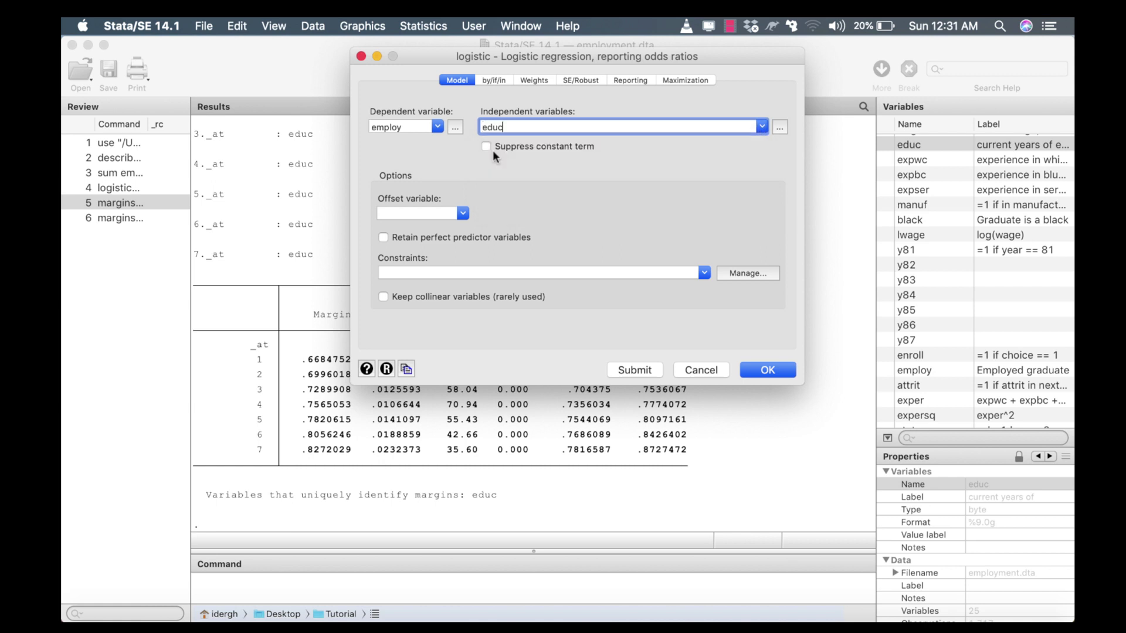
click(768, 370)
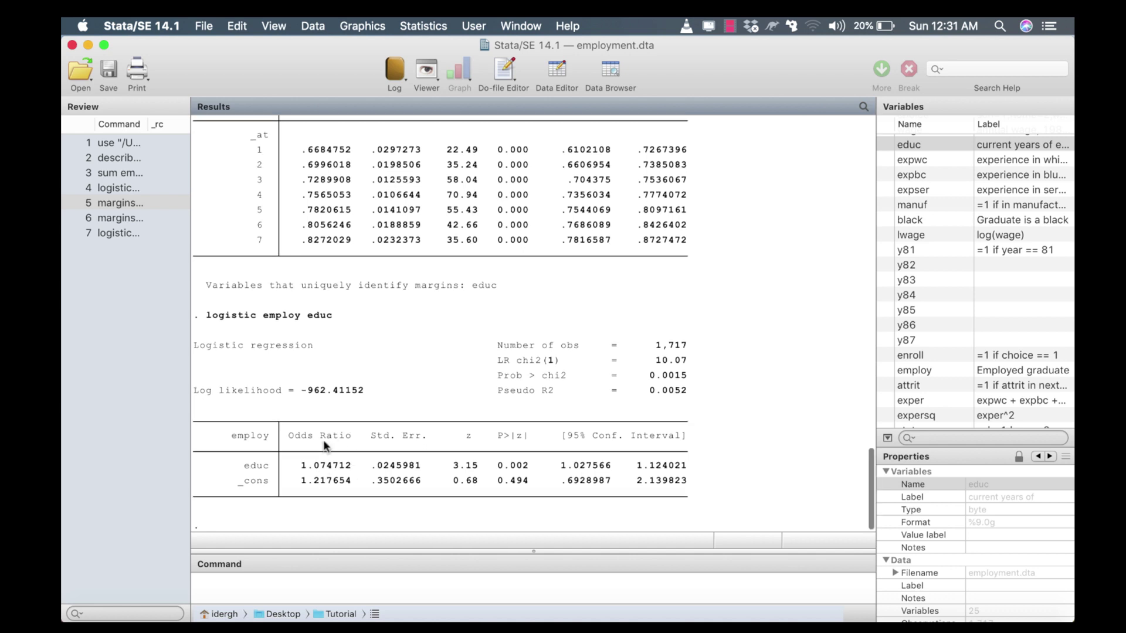
scroll(322, 448, up, 10)
scroll(323, 446, up, 15)
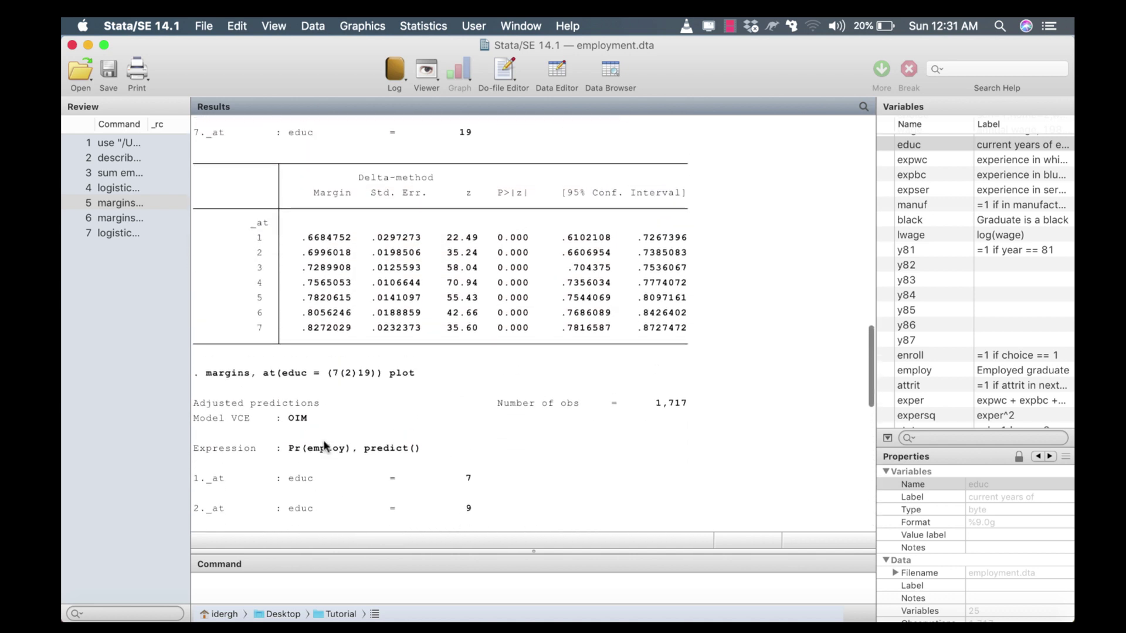
scroll(323, 446, up, 5)
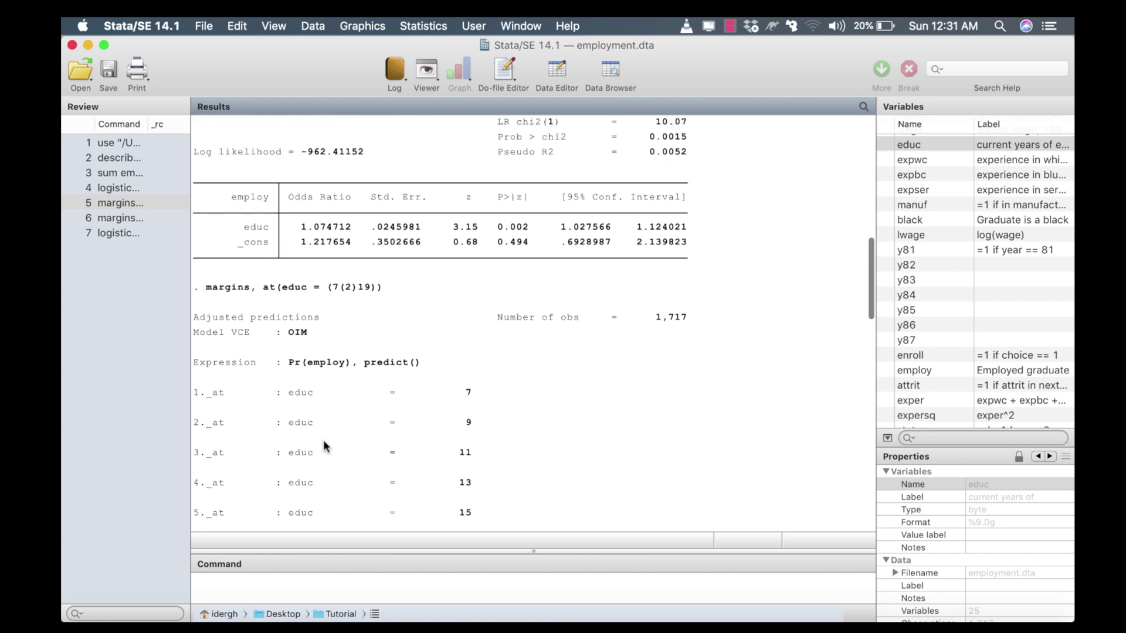
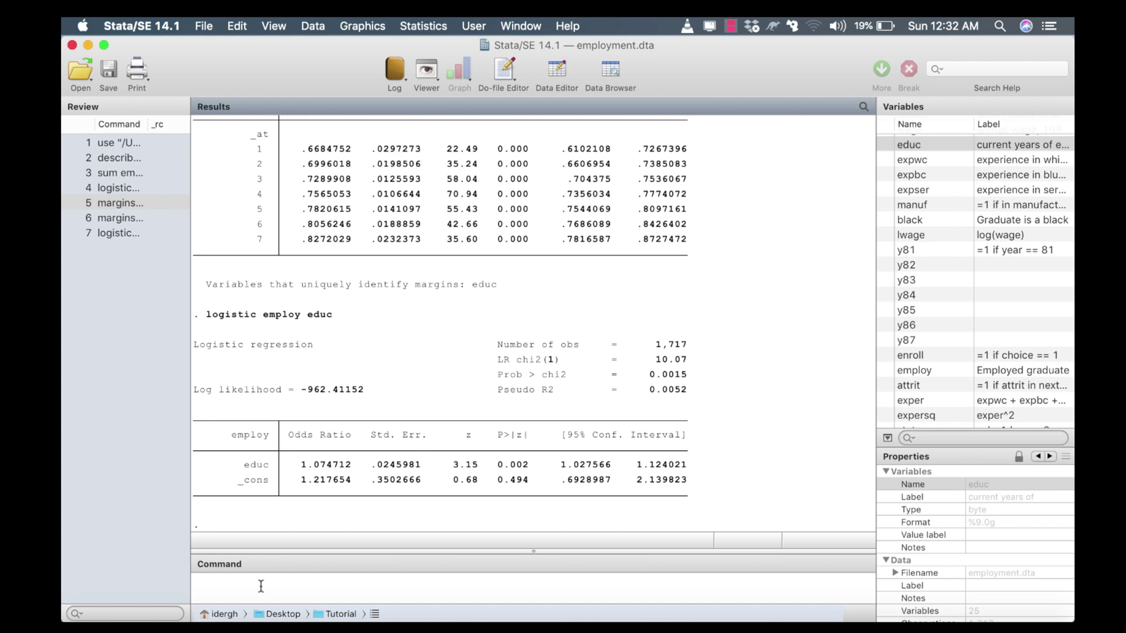
Launch the postestimation dialog for marginal means and marginal effects, fundamental analyses, and close the Postestimation Selector
click(432, 24)
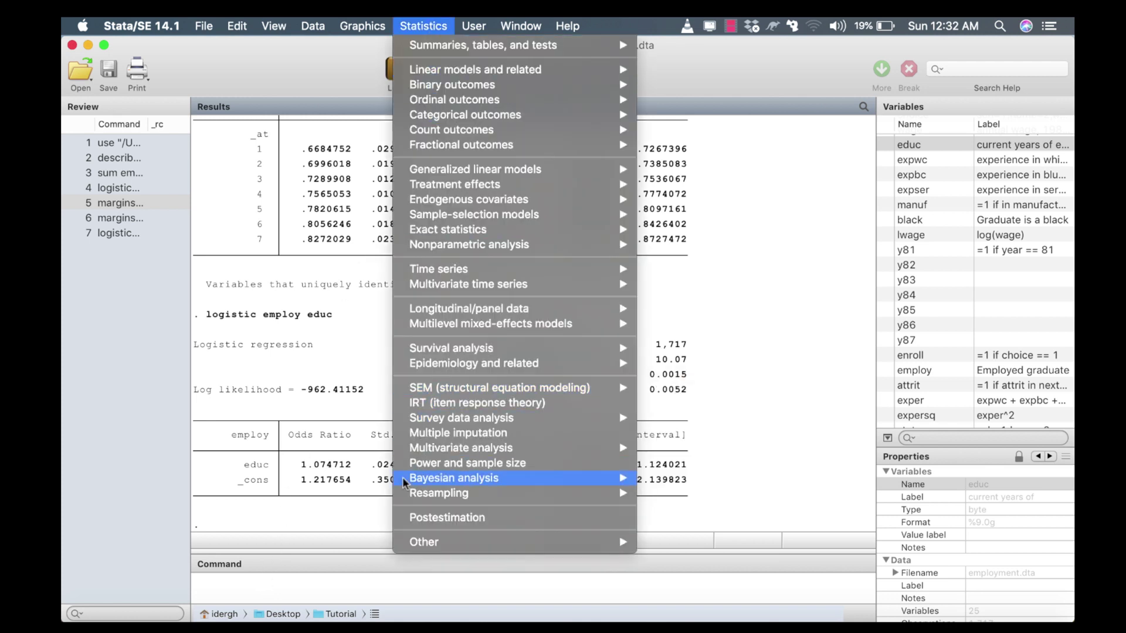
click(420, 520)
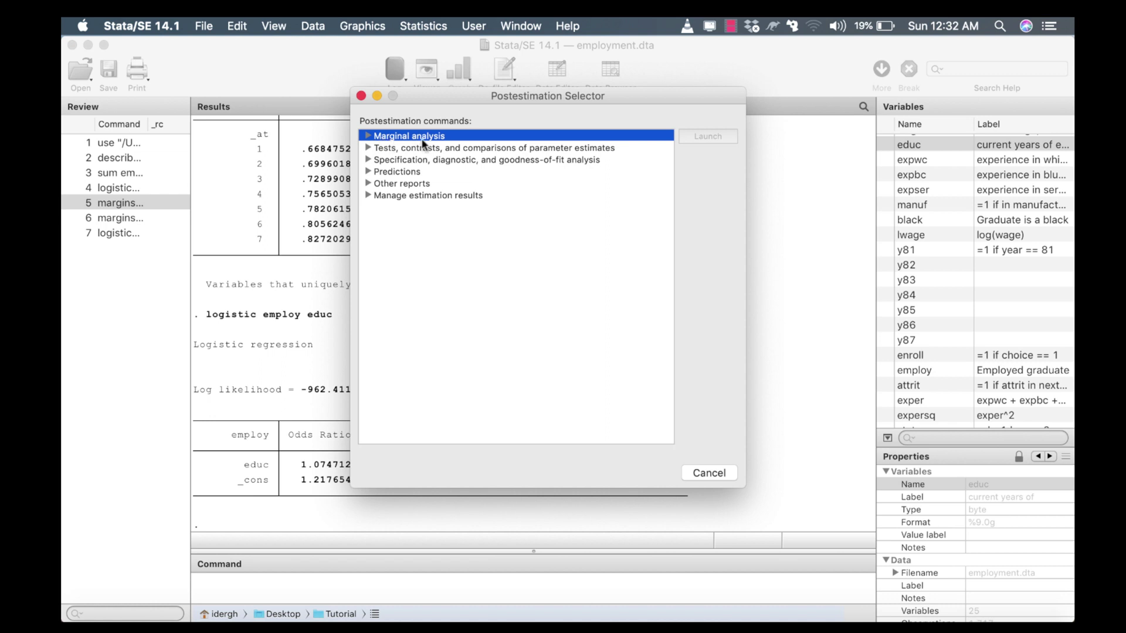
click(369, 135)
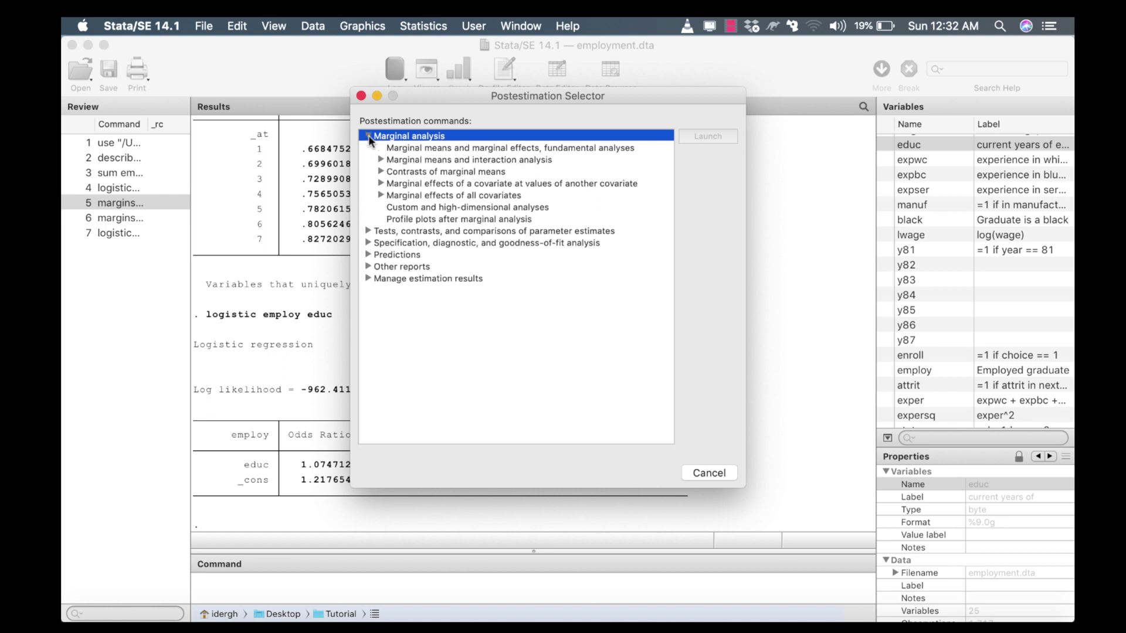
click(405, 150)
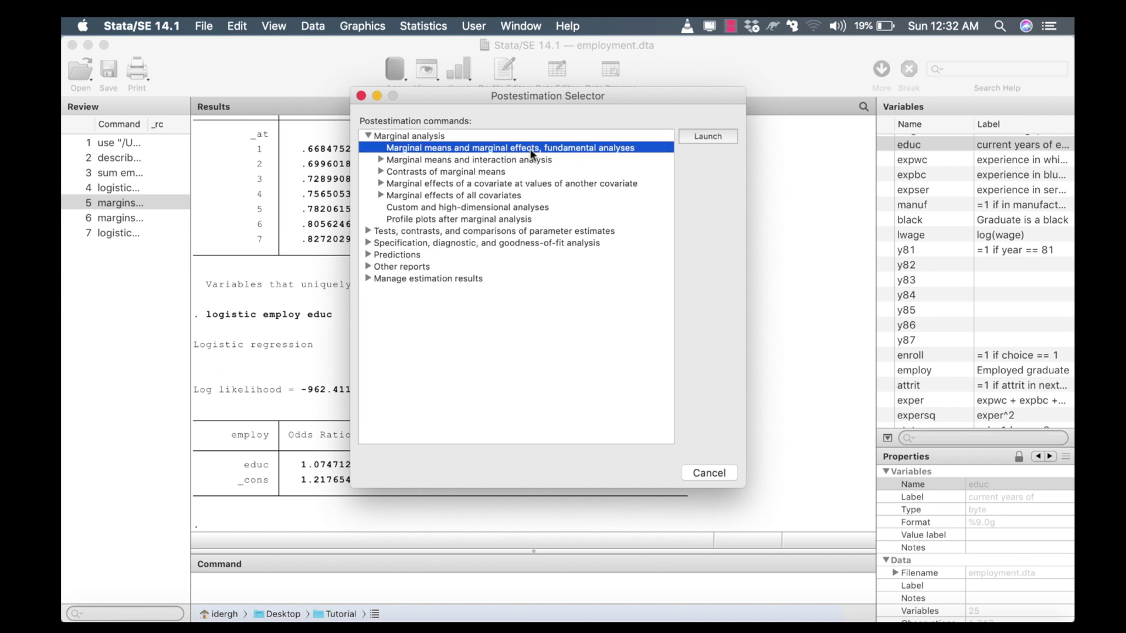
click(703, 139)
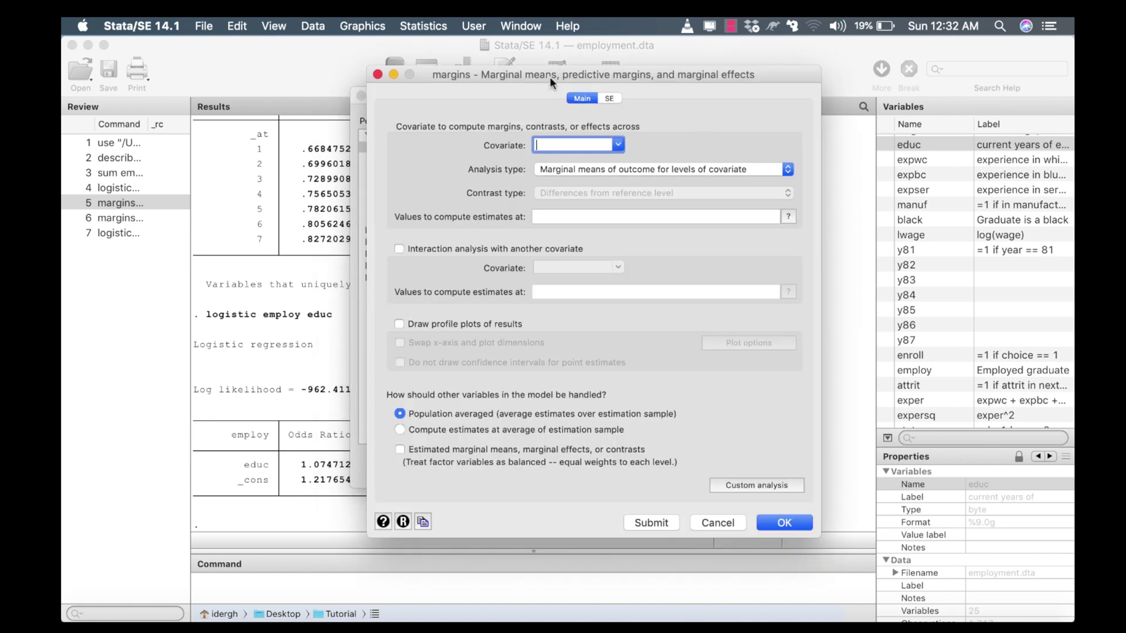
drag(550, 76, 654, 69)
click(410, 92)
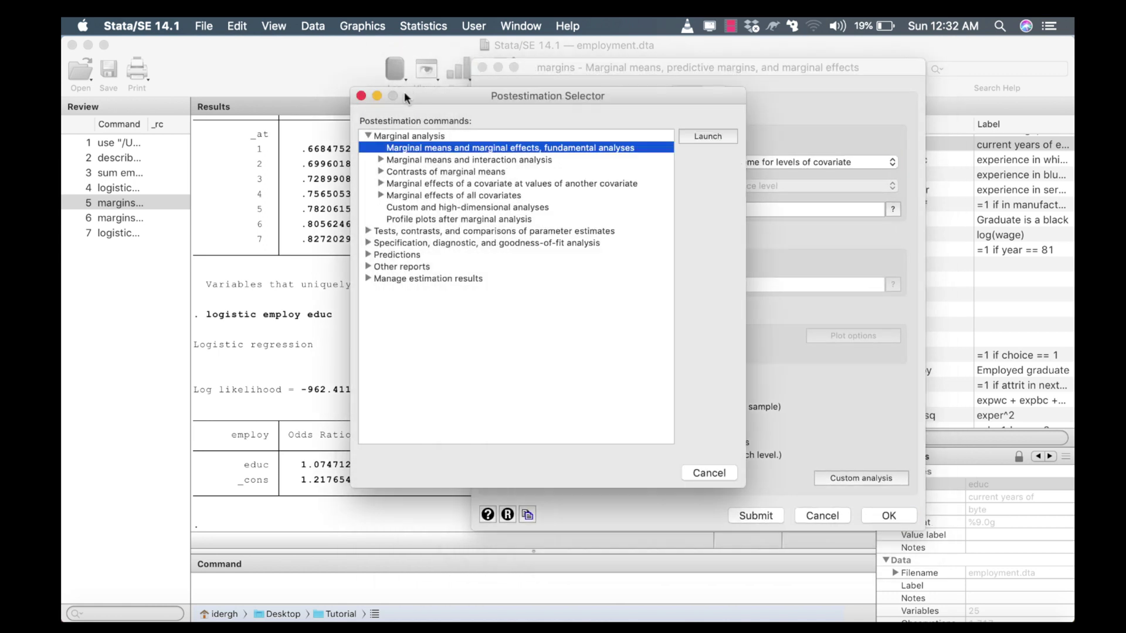
click(361, 95)
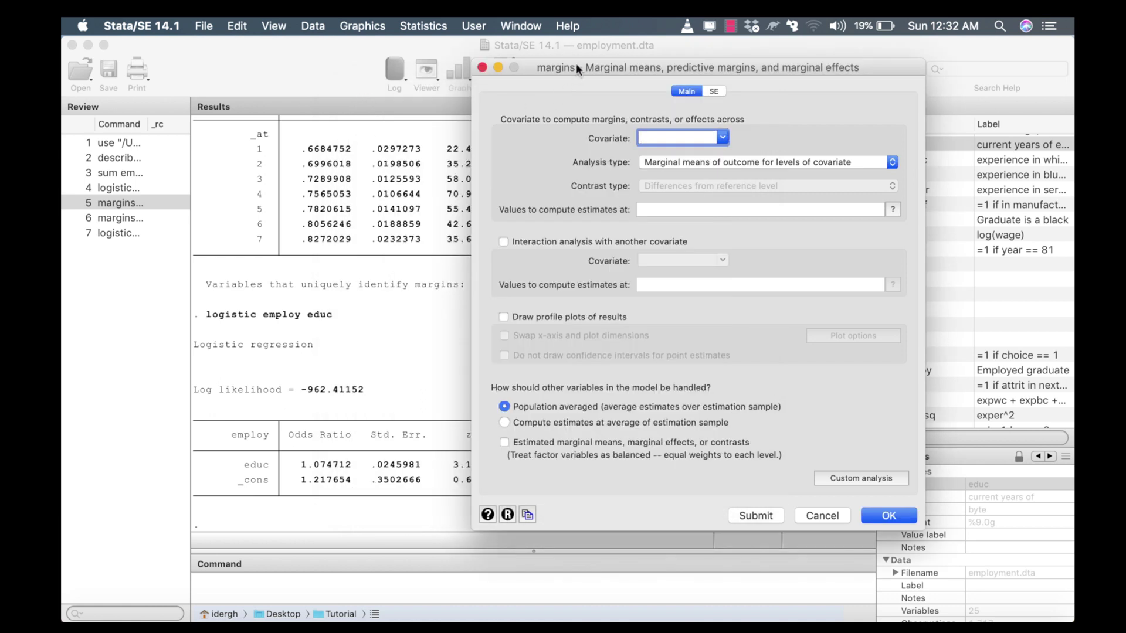
drag(576, 64, 463, 55)
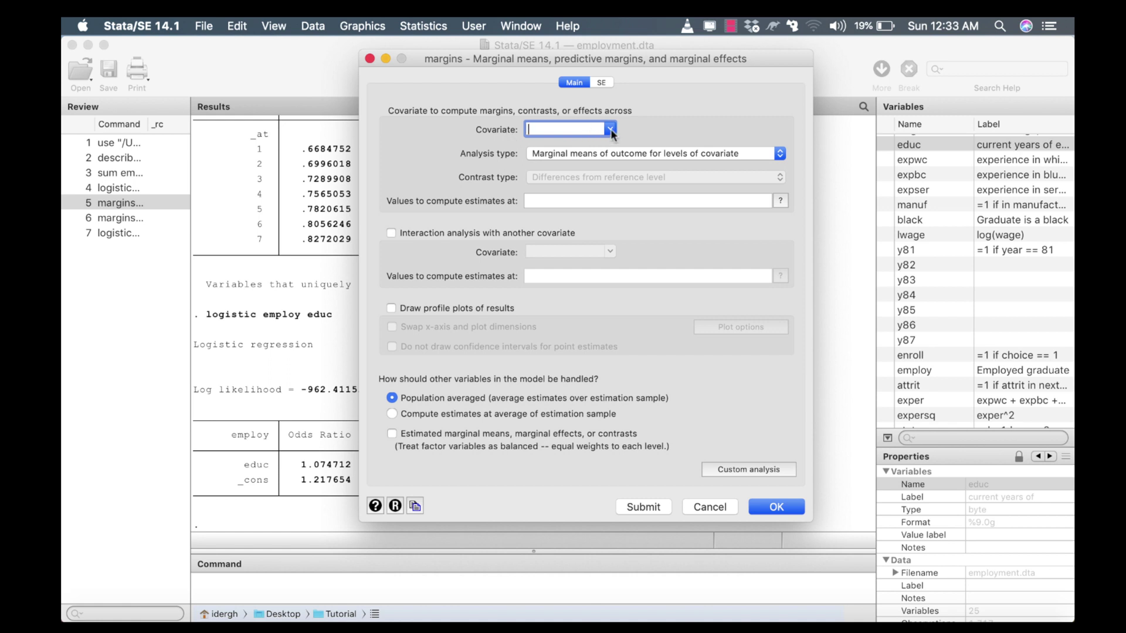
Compute marginal means of the outcome across educ at the values 7(2)19, keeping the margins dialog open
click(611, 128)
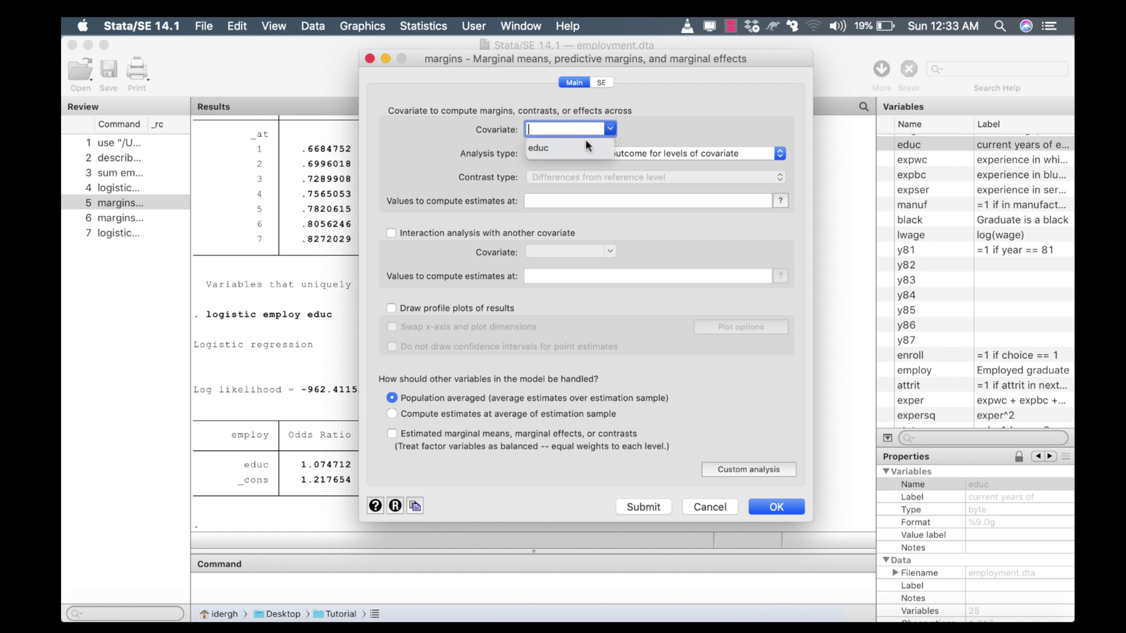
click(545, 149)
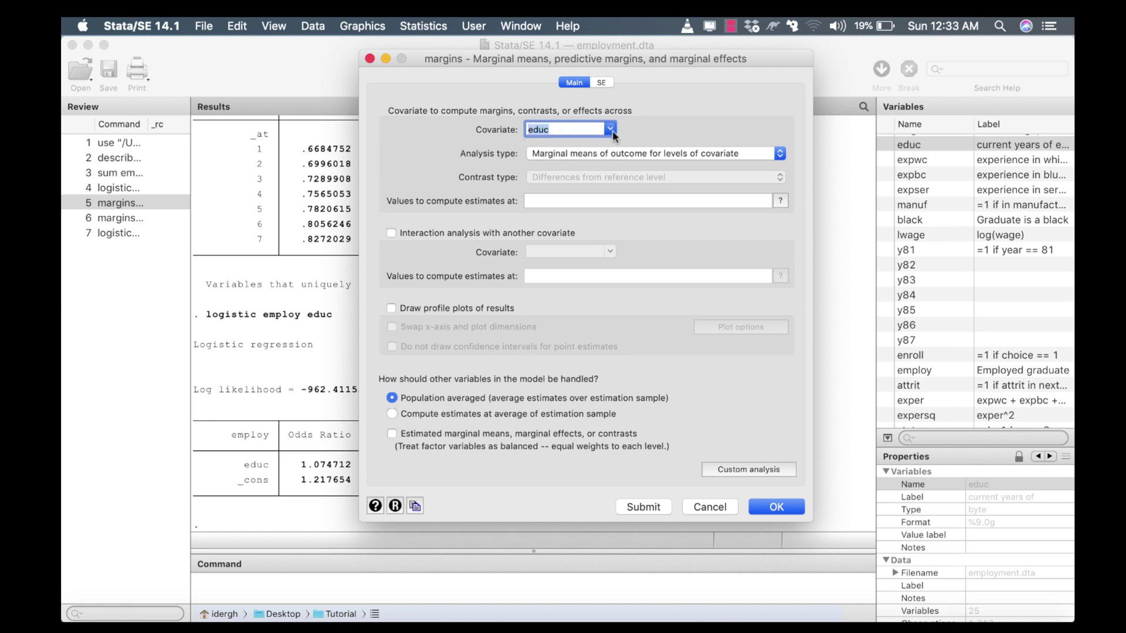
click(534, 202)
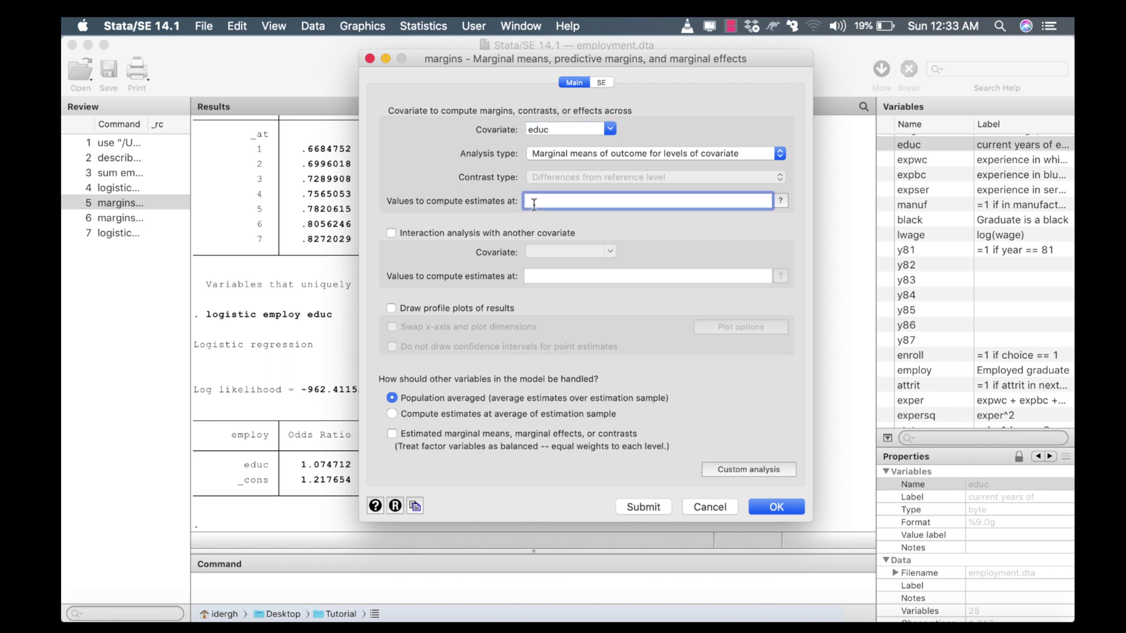
text(7(2)19)
click(645, 508)
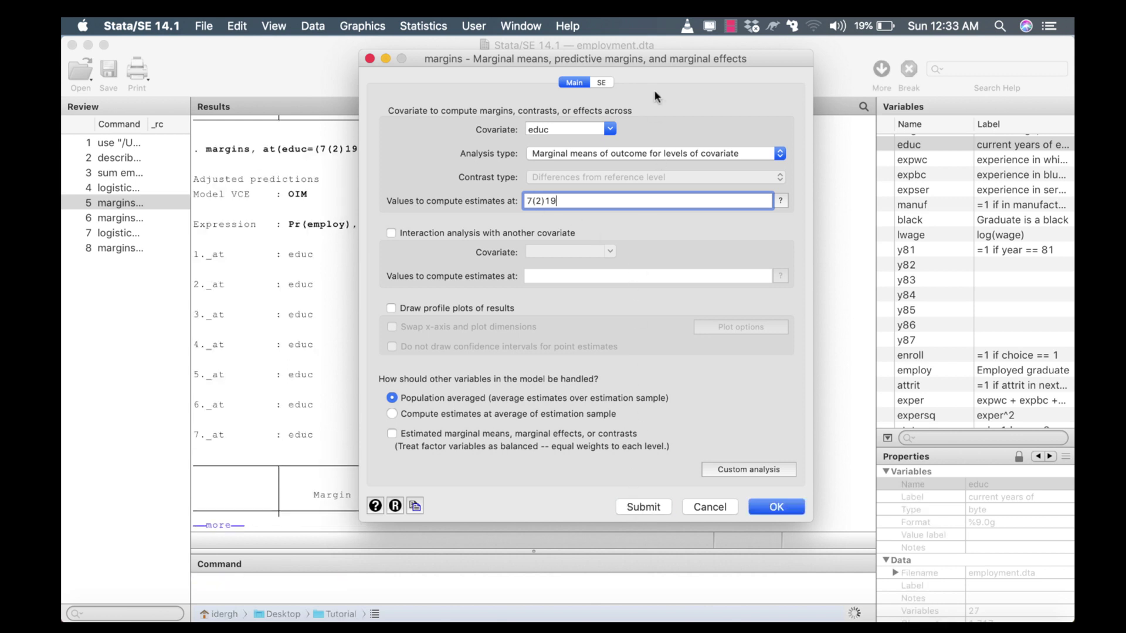
Reveal the complete margins output and compare its predictions with the margins table produced earlier by command
drag(665, 58, 878, 51)
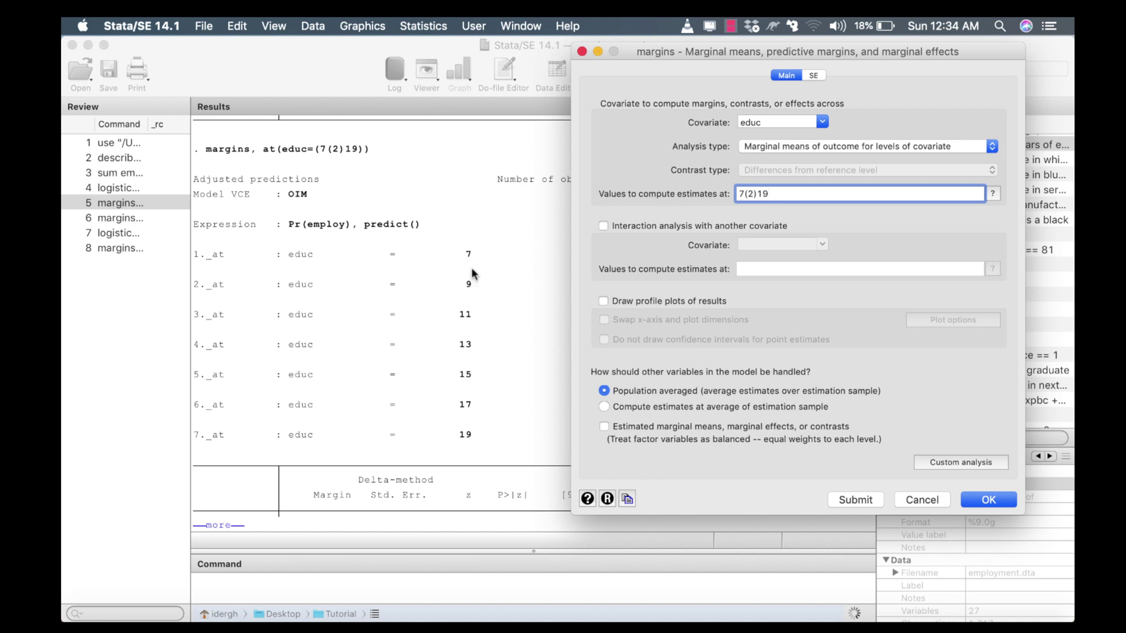
click(222, 525)
click(221, 525)
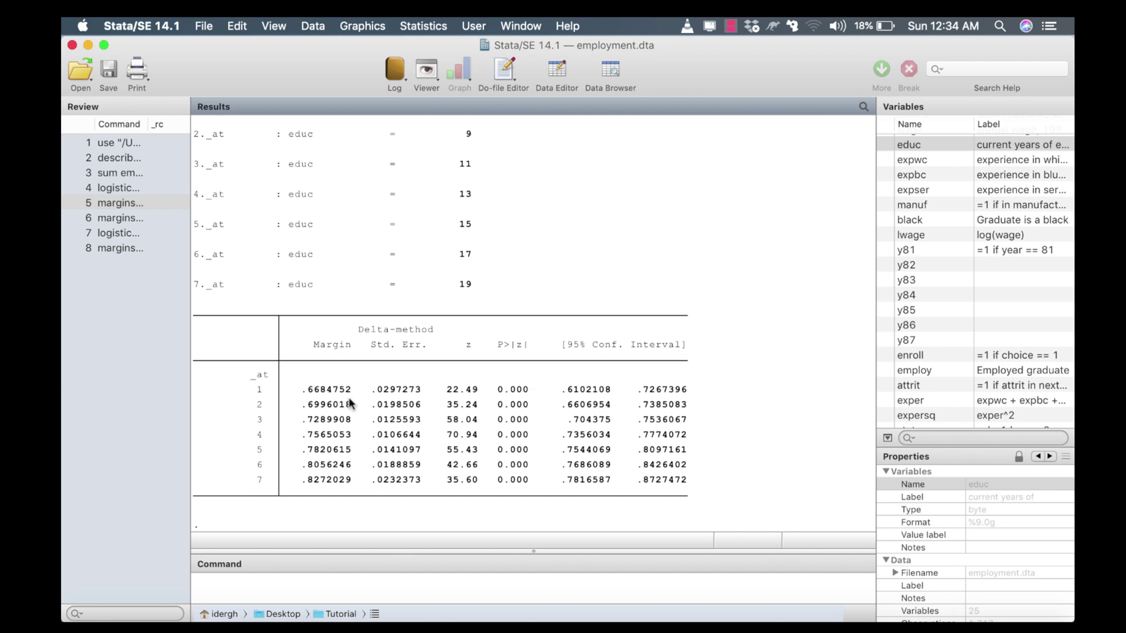
scroll(373, 343, up, 10)
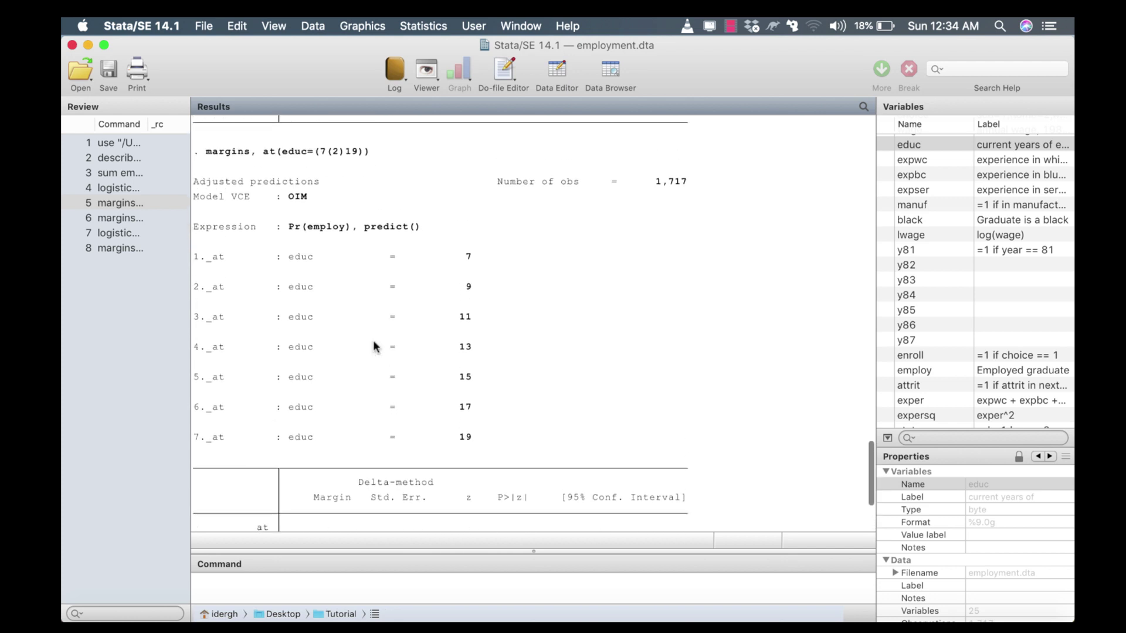
scroll(373, 340, up, 5)
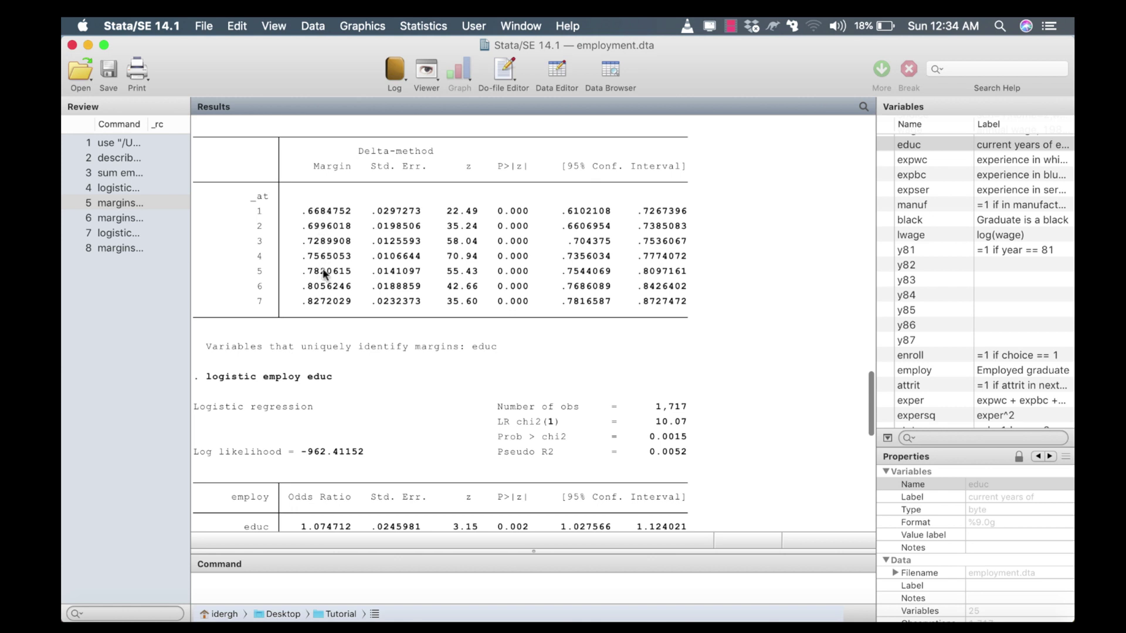
scroll(337, 360, down, 10)
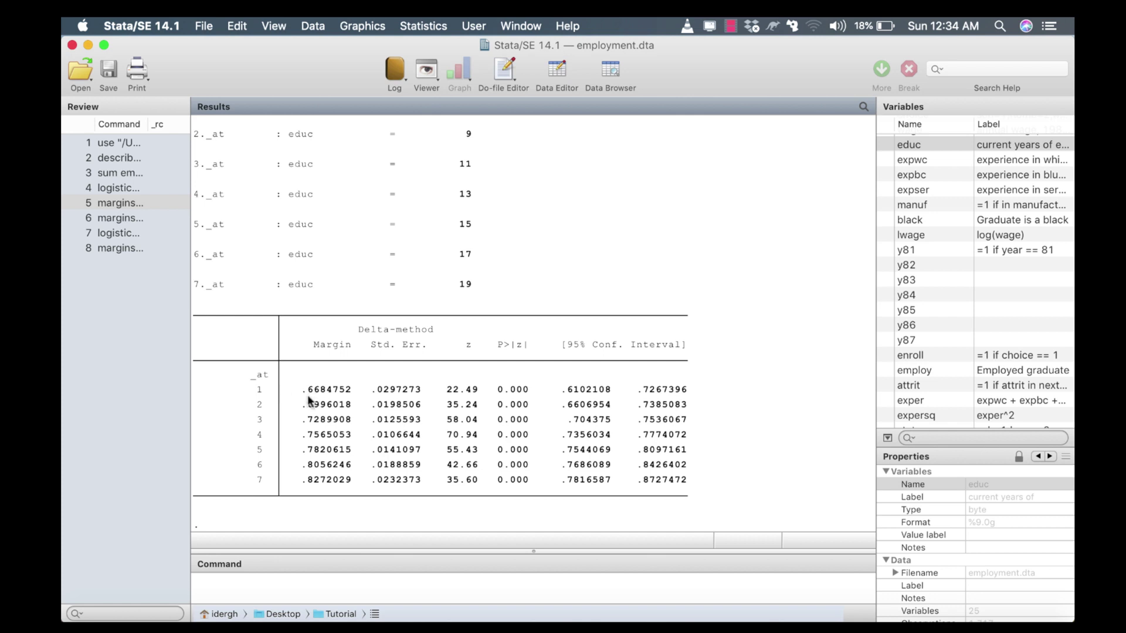
scroll(328, 396, down, 2)
Rerun the margins from the open dialog with profile plots of the results drawn, and examine the graph beside the margins table
drag(724, 50, 722, 56)
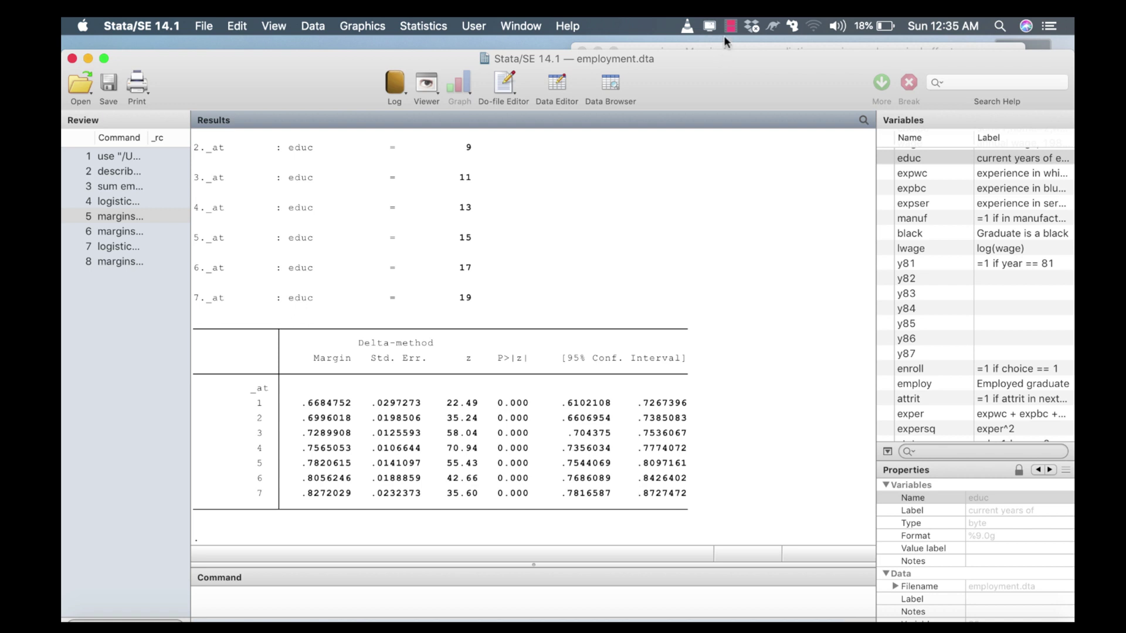
click(722, 46)
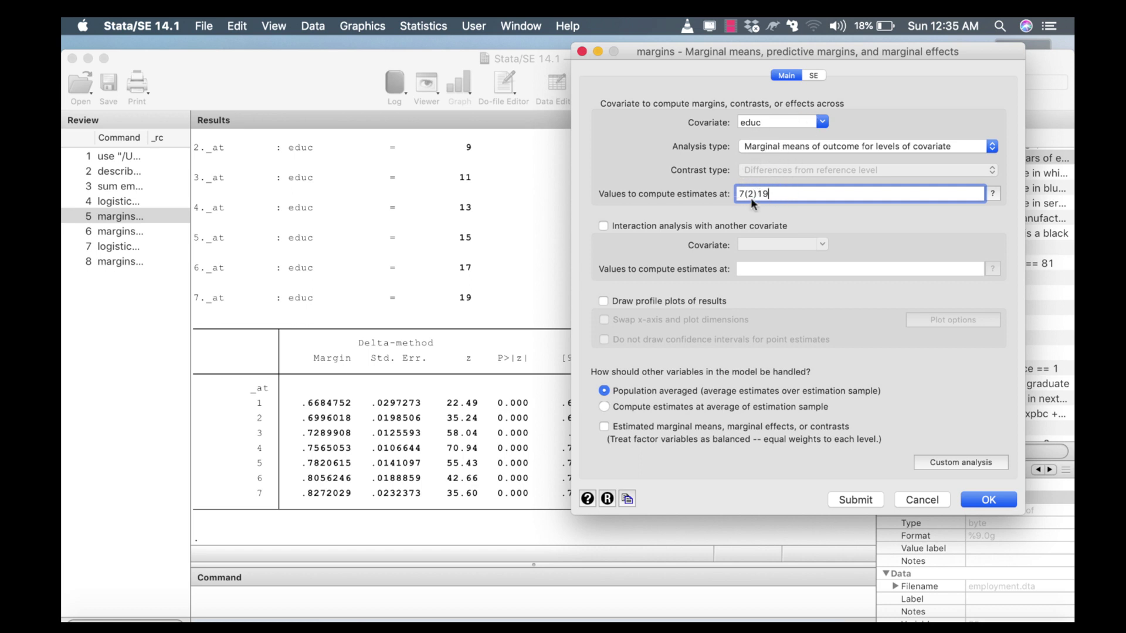
click(604, 301)
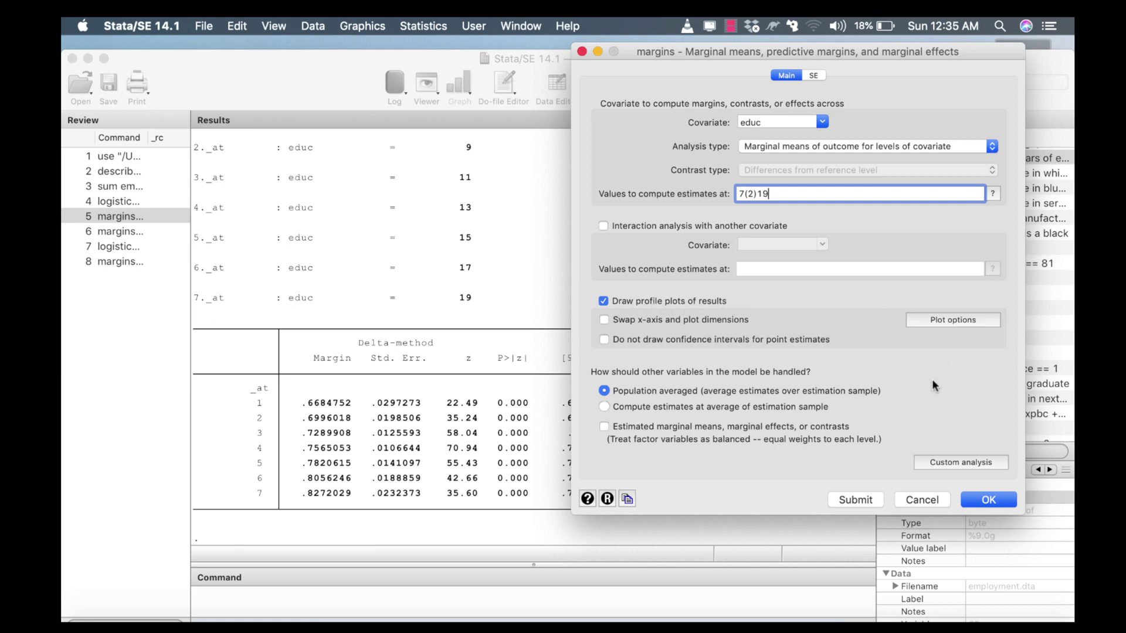
click(988, 500)
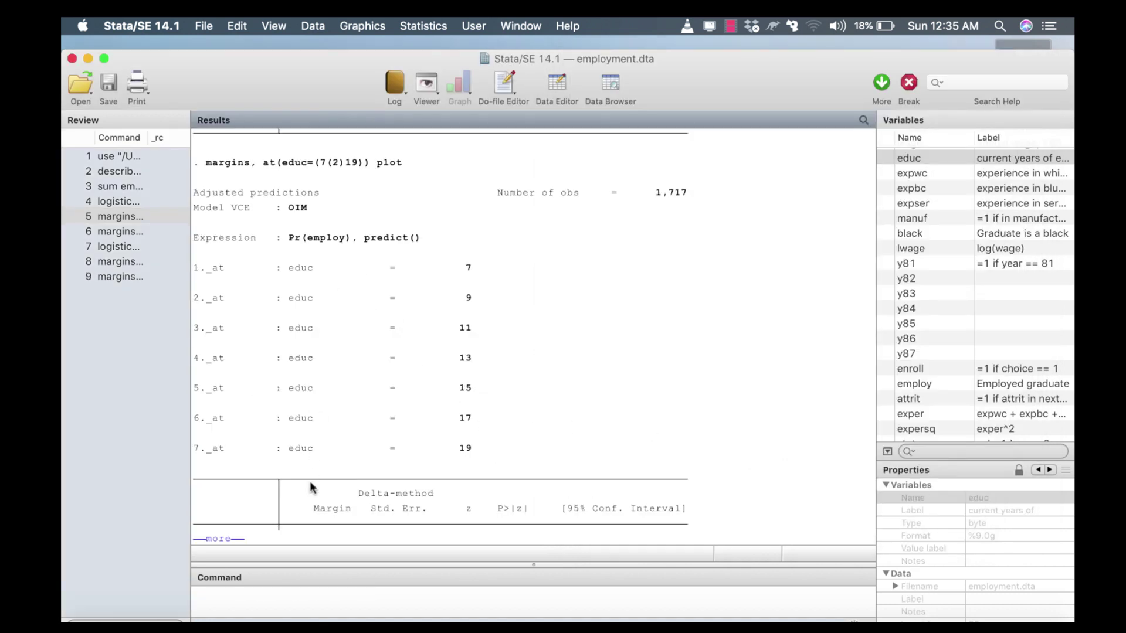
click(219, 540)
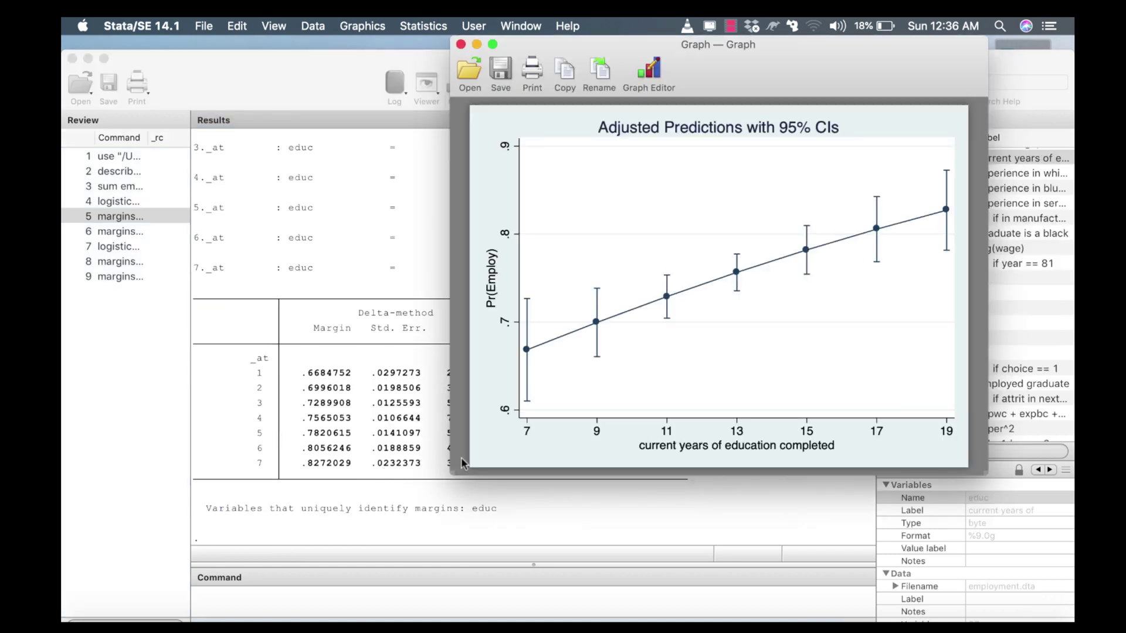
drag(775, 54, 660, 54)
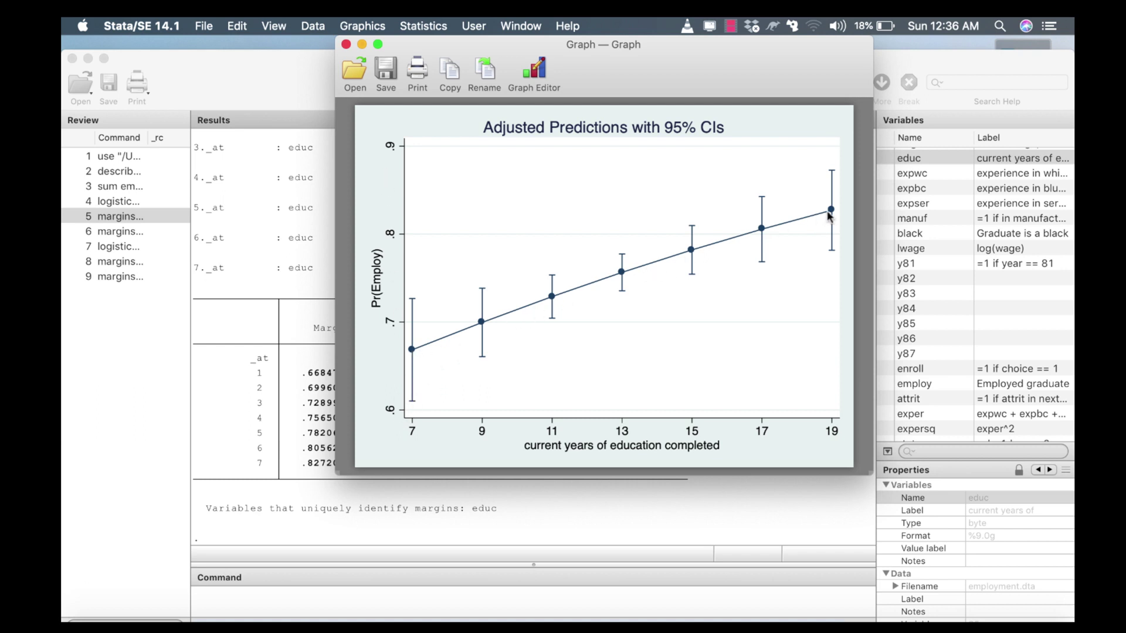
drag(662, 75, 729, 56)
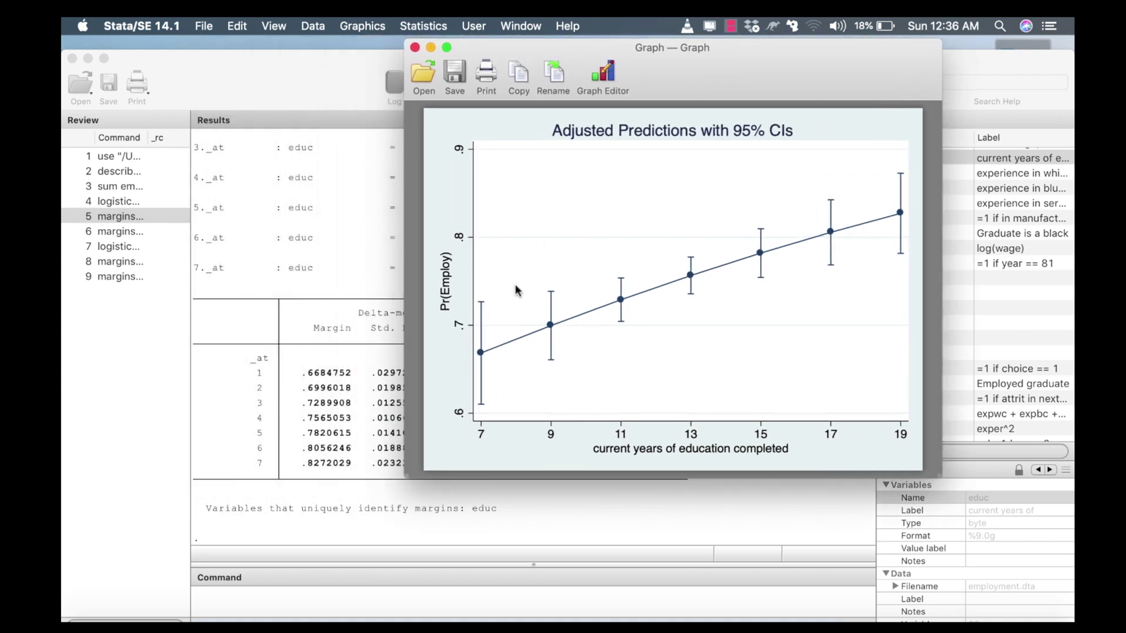